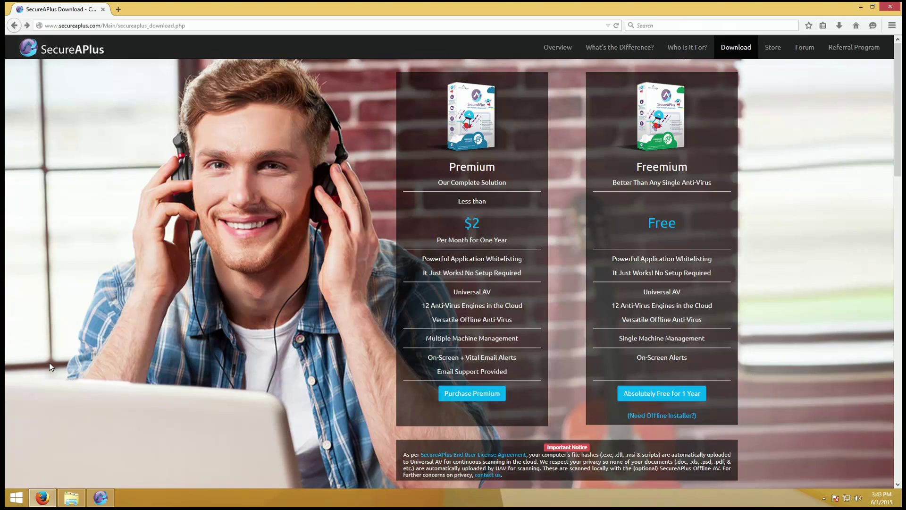
- Check on the running full system scan and main window, then return to the browser's download page
{"action": "left_click", "coordinate": [100, 498]}
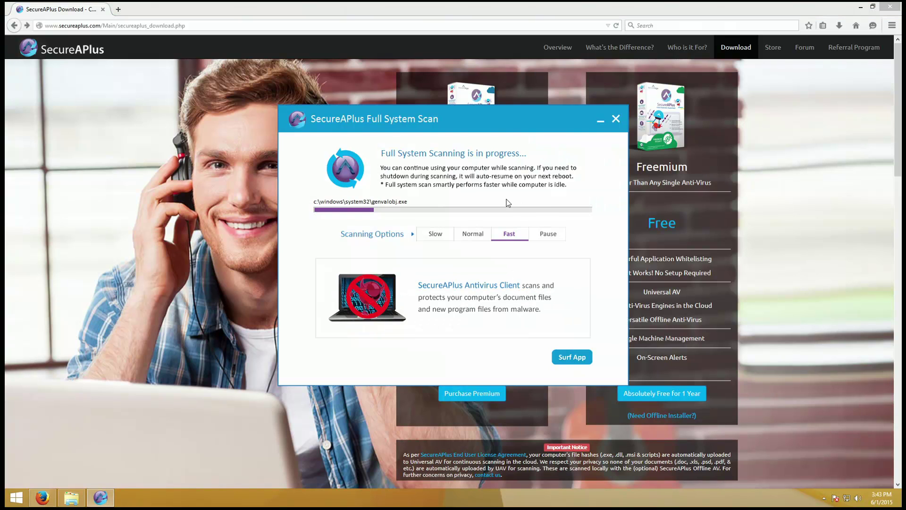
{"action": "left_click", "coordinate": [558, 362]}
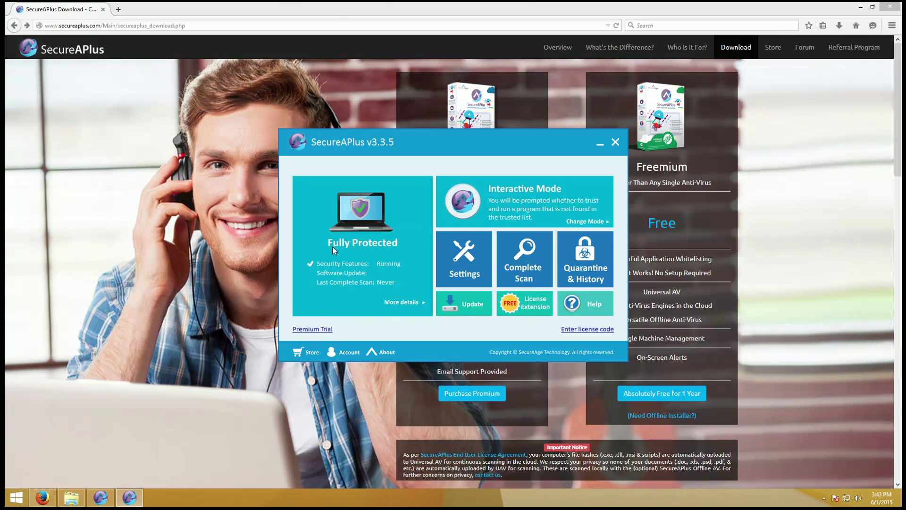
{"action": "left_click", "coordinate": [100, 497]}
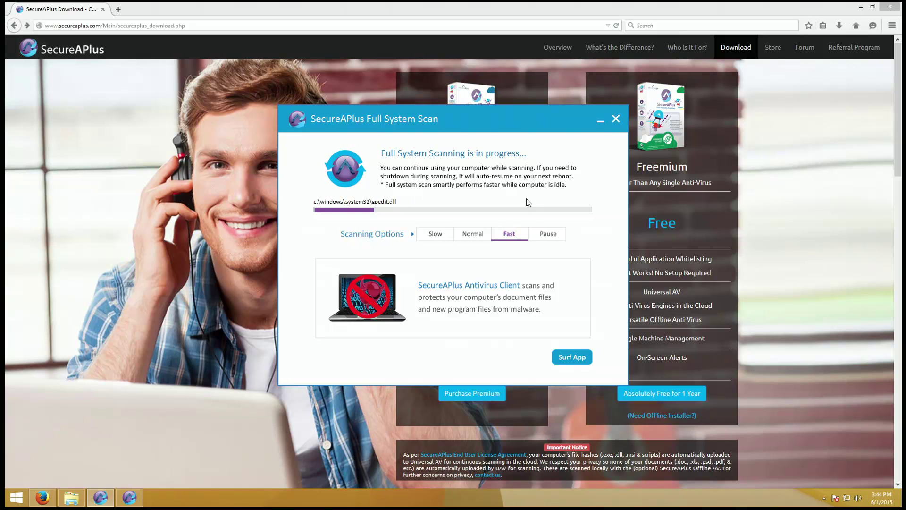
{"action": "left_click", "coordinate": [260, 426]}
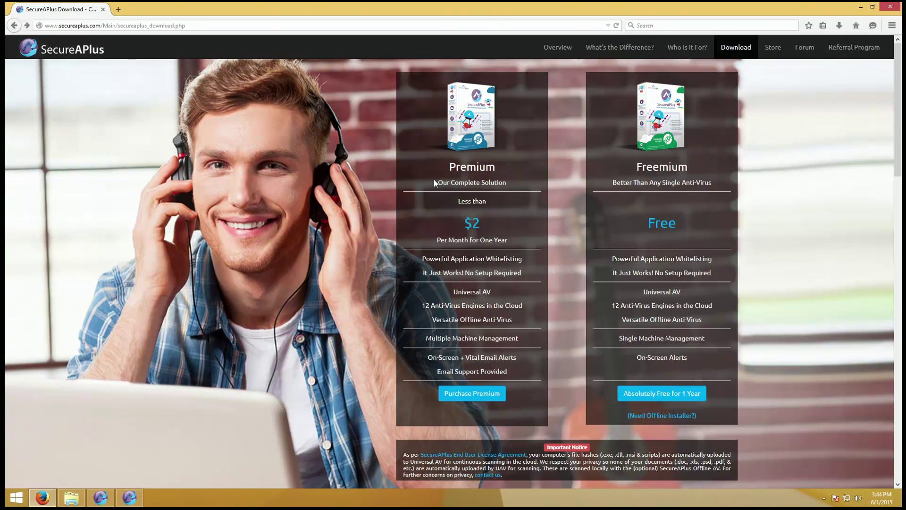
- Highlight the Premium ($2) and Freemium (Free) plan headings and prices, then go to the Store
{"action": "left_click_drag", "start_coordinate": [435, 169], "coordinate": [512, 185]}
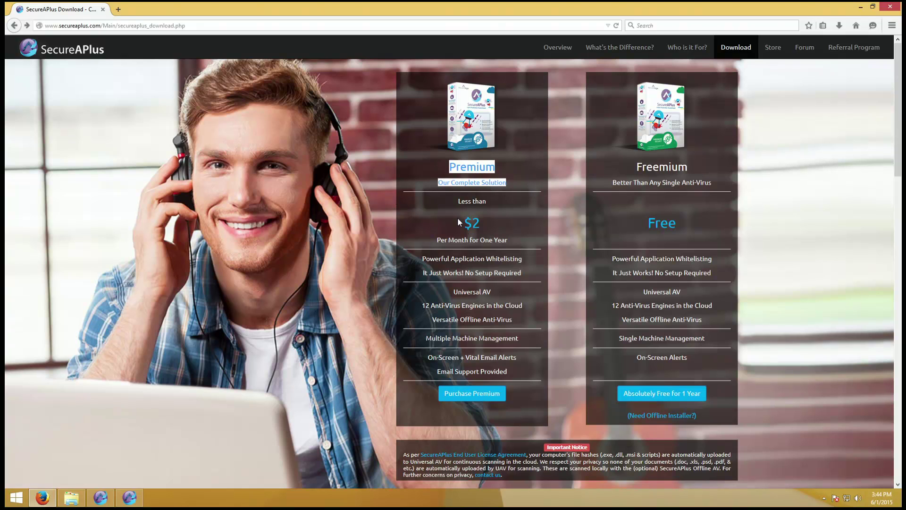
{"action": "left_click_drag", "start_coordinate": [458, 218], "coordinate": [501, 229]}
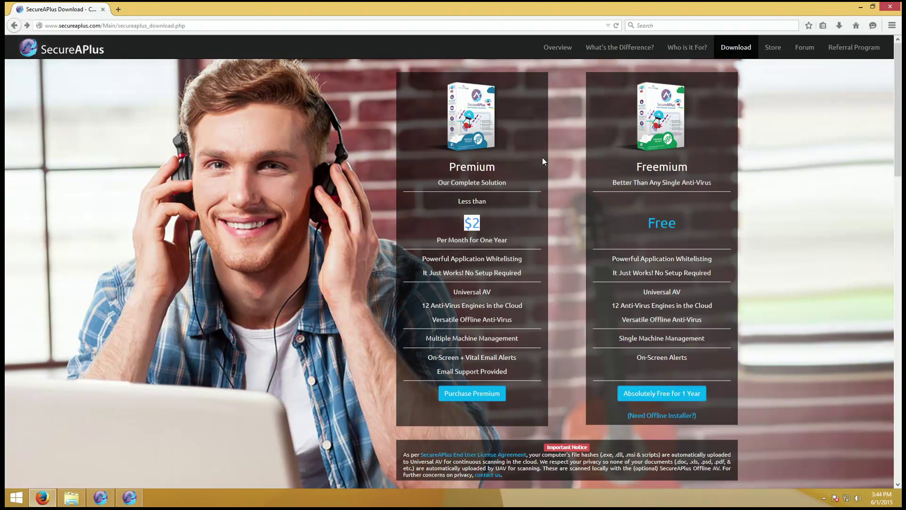
{"action": "left_click_drag", "start_coordinate": [610, 166], "coordinate": [690, 169]}
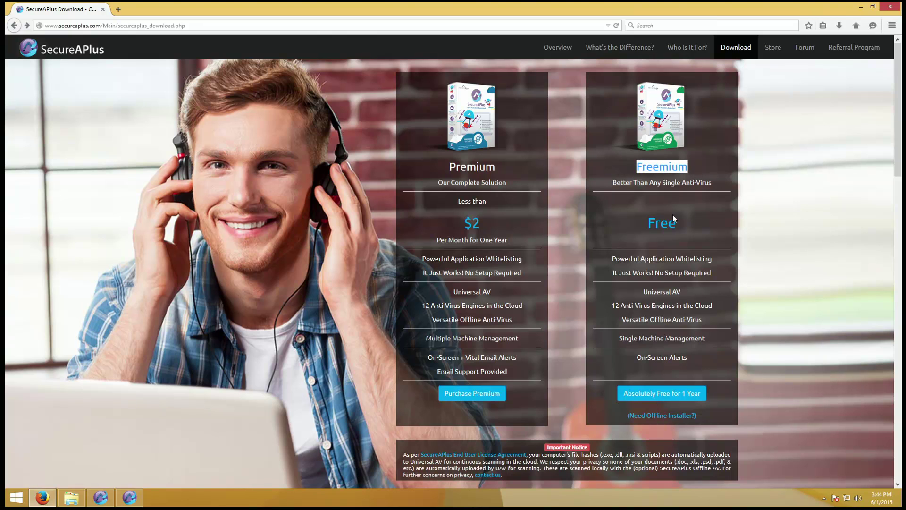
{"action": "left_click_drag", "start_coordinate": [651, 222], "coordinate": [692, 238]}
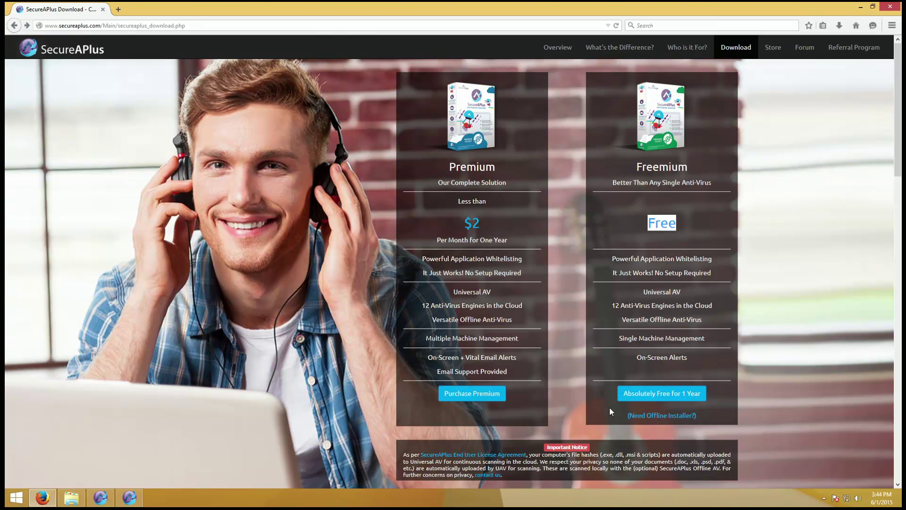
{"action": "left_click", "coordinate": [788, 350]}
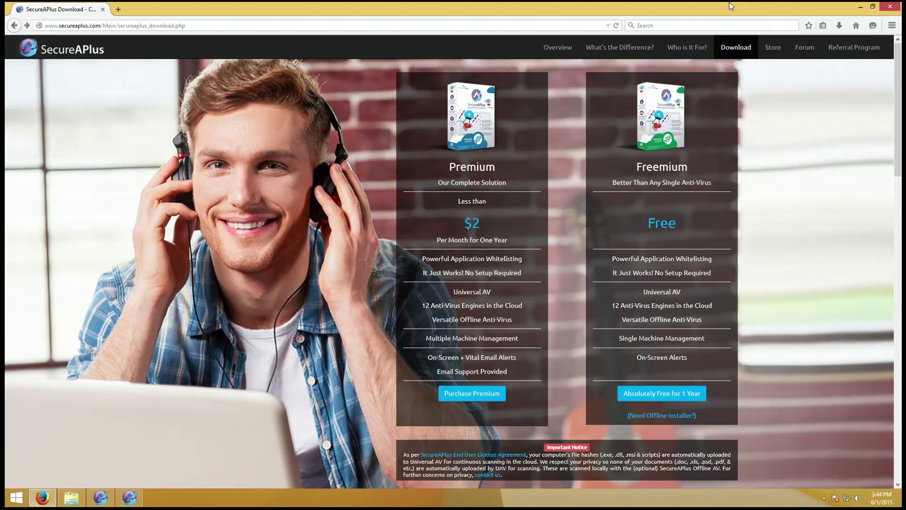
{"action": "left_click", "coordinate": [767, 51]}
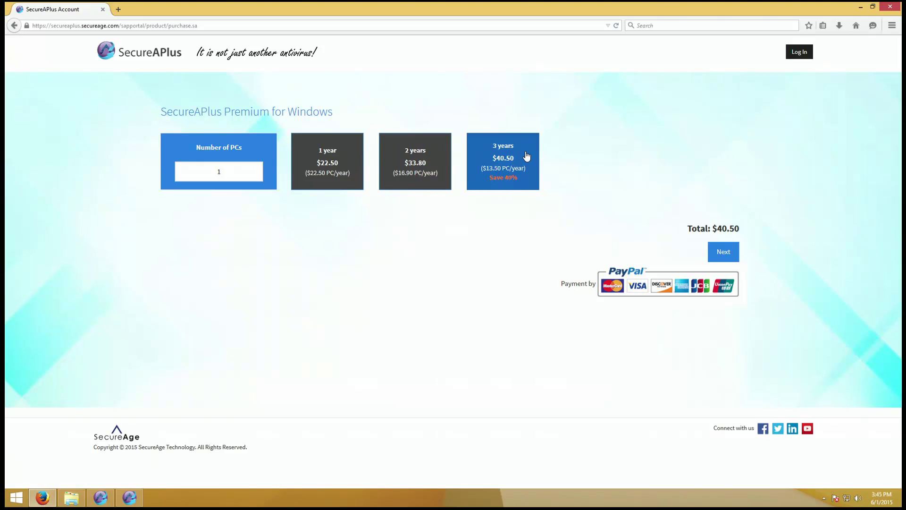
- Enter 666 as the number of PCs to see the quote-by-email notice, then go back
{"action": "left_click_drag", "start_coordinate": [241, 174], "coordinate": [205, 186]}
{"action": "type", "text": "666"}
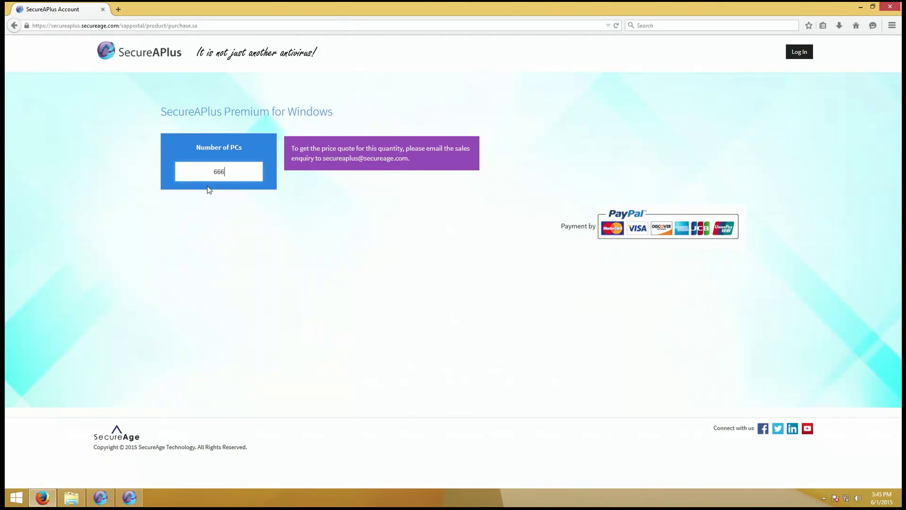
{"action": "key", "text": "alt+Left"}
{"action": "key", "text": "alt+Left"}
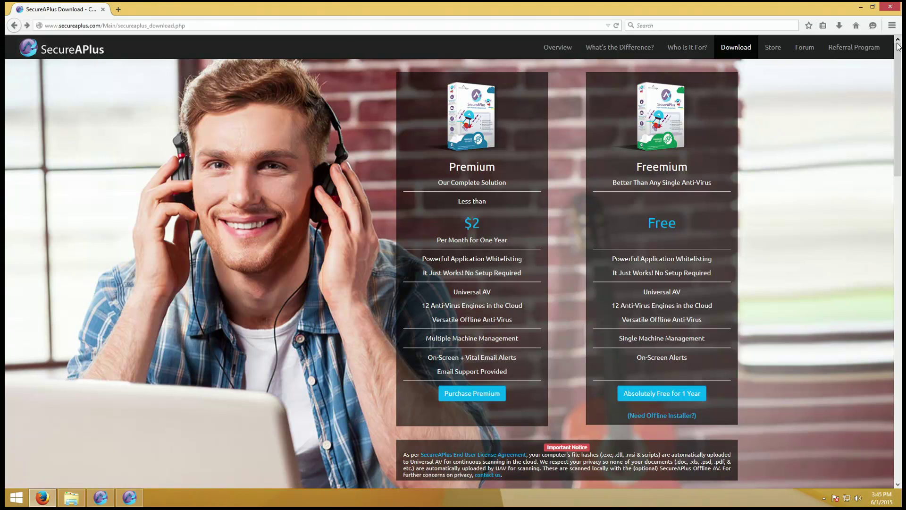
- Open the Referral Program page and scroll through its levels and points rewards
{"action": "left_click", "coordinate": [874, 49]}
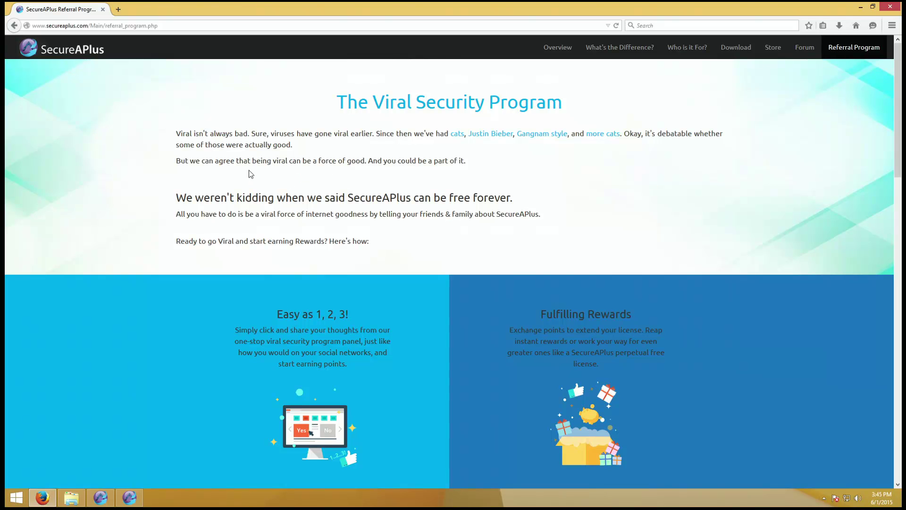
{"action": "scroll", "coordinate": [444, 179], "scroll_direction": "down", "scroll_amount": 7}
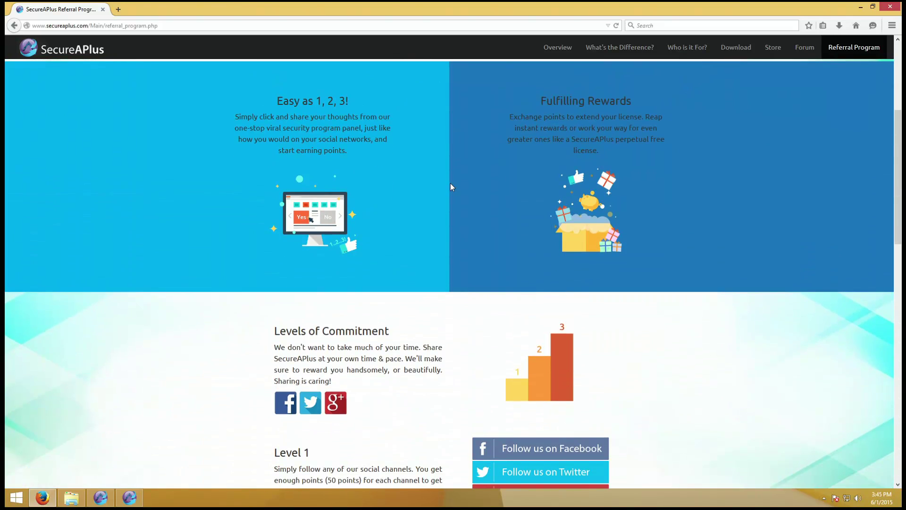
{"action": "scroll", "coordinate": [451, 184], "scroll_direction": "down", "scroll_amount": 2}
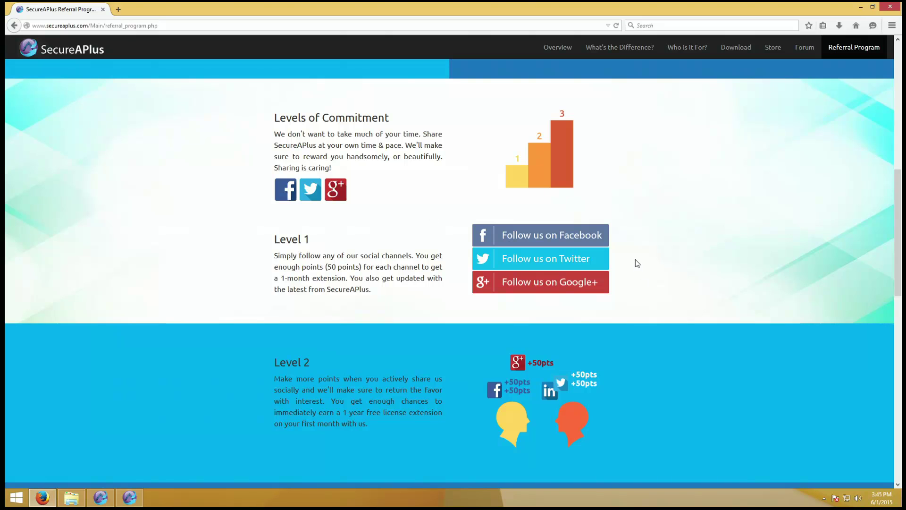
{"action": "scroll", "coordinate": [614, 274], "scroll_direction": "down", "scroll_amount": 5}
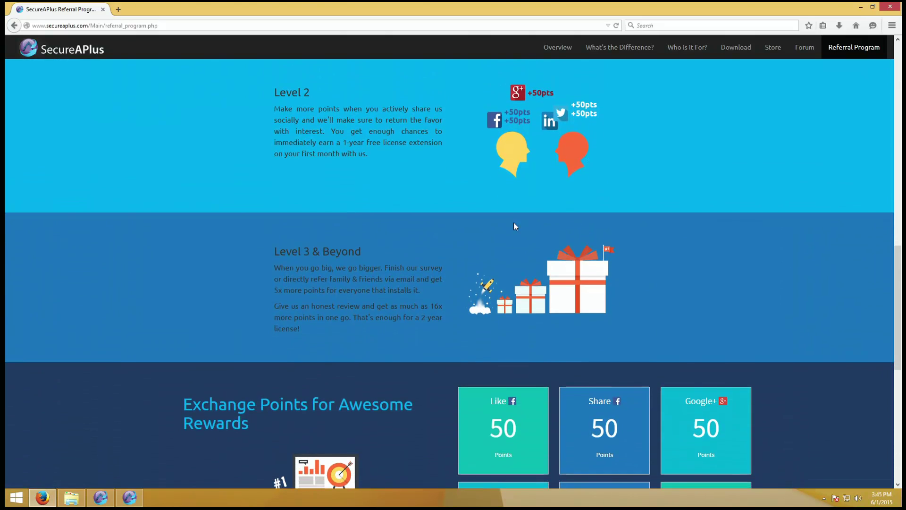
{"action": "scroll", "coordinate": [515, 221], "scroll_direction": "down", "scroll_amount": 3}
{"action": "scroll", "coordinate": [510, 247], "scroll_direction": "down", "scroll_amount": 2}
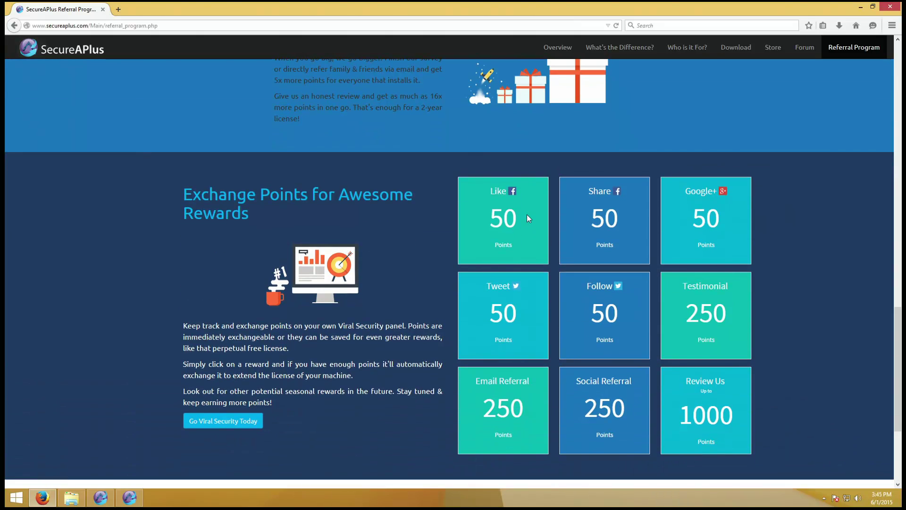
{"action": "scroll", "coordinate": [431, 288], "scroll_direction": "down", "scroll_amount": 1}
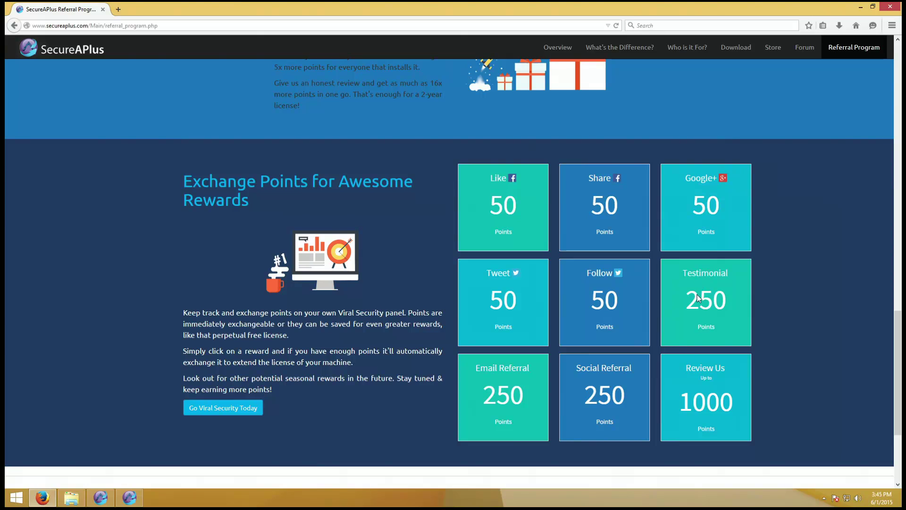
{"action": "scroll", "coordinate": [713, 325], "scroll_direction": "down", "scroll_amount": 3}
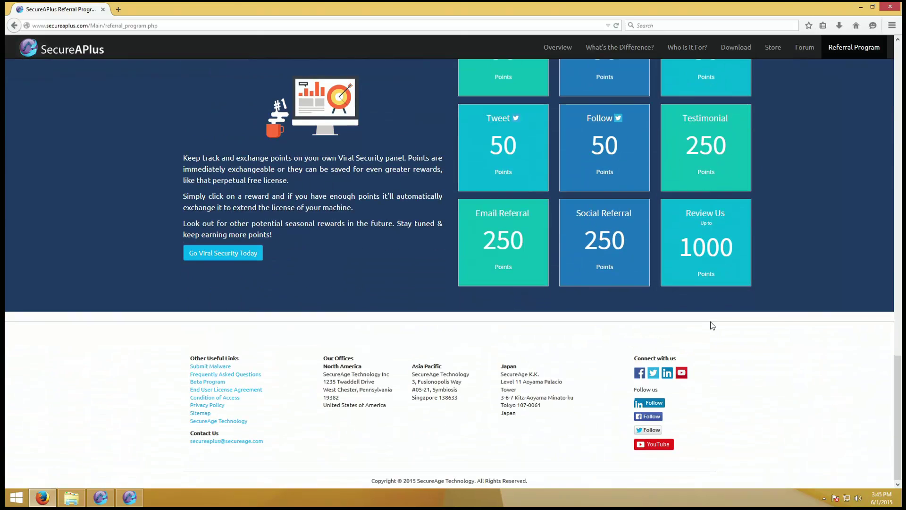
- Return to the page top, scroll down to the footer, then bring the running scan forward
{"action": "key", "text": "Home"}
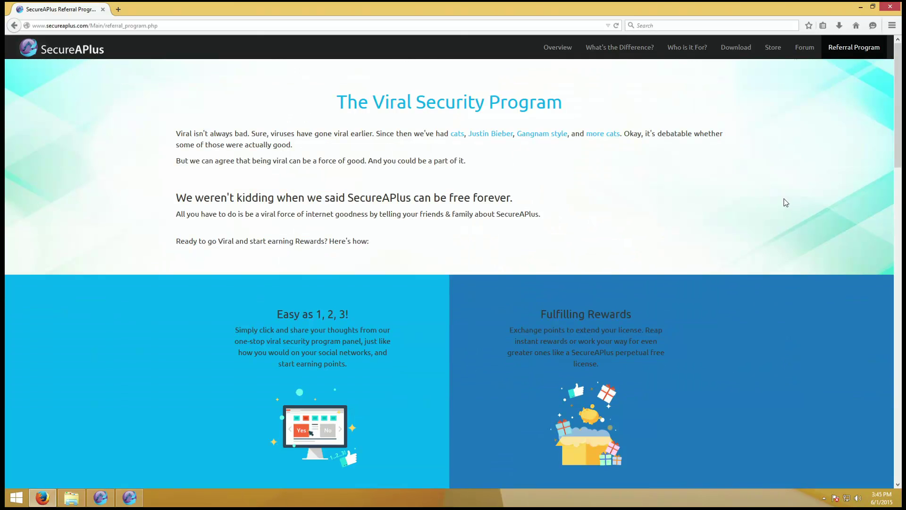
{"action": "scroll", "coordinate": [685, 141], "scroll_direction": "down", "scroll_amount": 1}
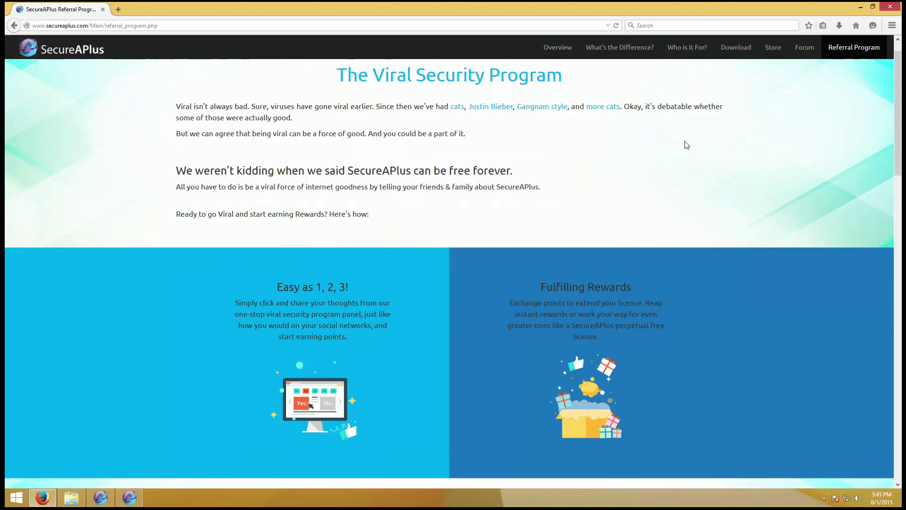
{"action": "scroll", "coordinate": [650, 216], "scroll_direction": "down", "scroll_amount": 20}
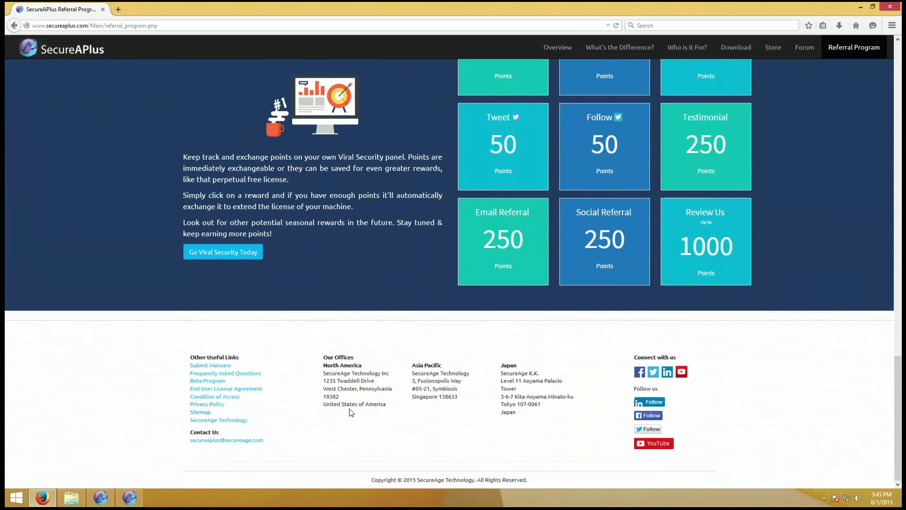
{"action": "left_click", "coordinate": [100, 499]}
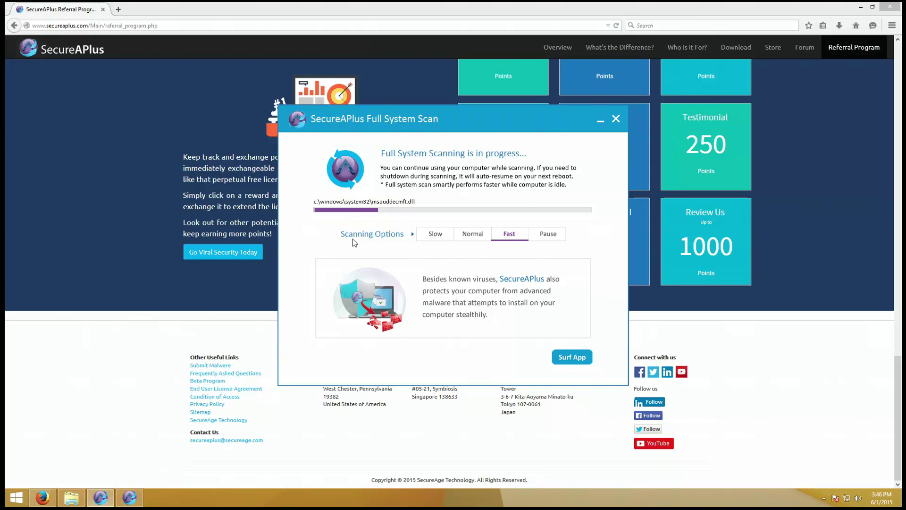
- Open the FREE License Extension offer from the main window and close the old Referral Program tab
{"action": "left_click", "coordinate": [135, 501]}
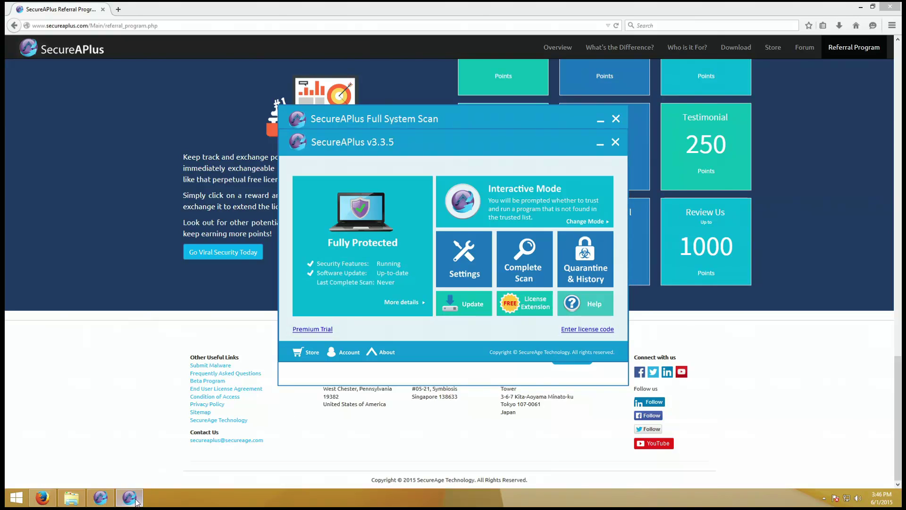
{"action": "left_click", "coordinate": [530, 314]}
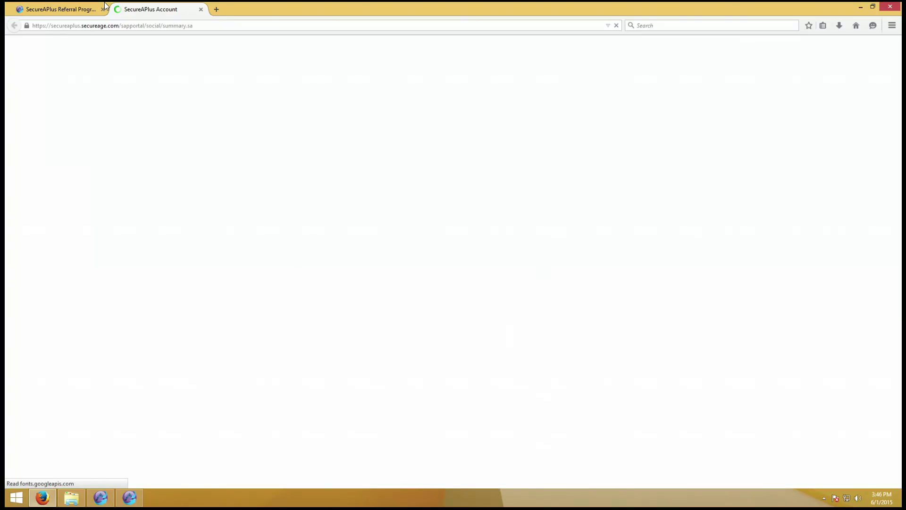
{"action": "middle_click", "coordinate": [77, 9]}
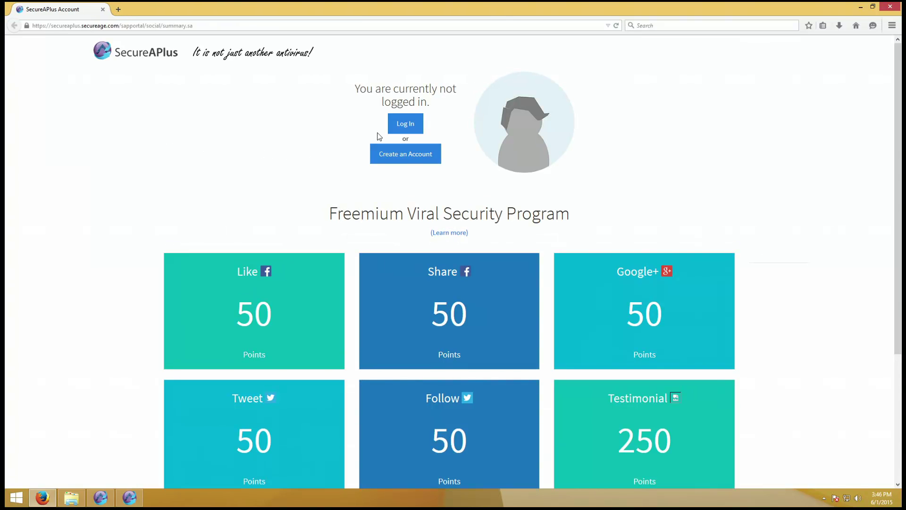
- Log in to SecureAPlus Account with the account e-mail and password, declining to save the password
{"action": "left_click", "coordinate": [398, 123]}
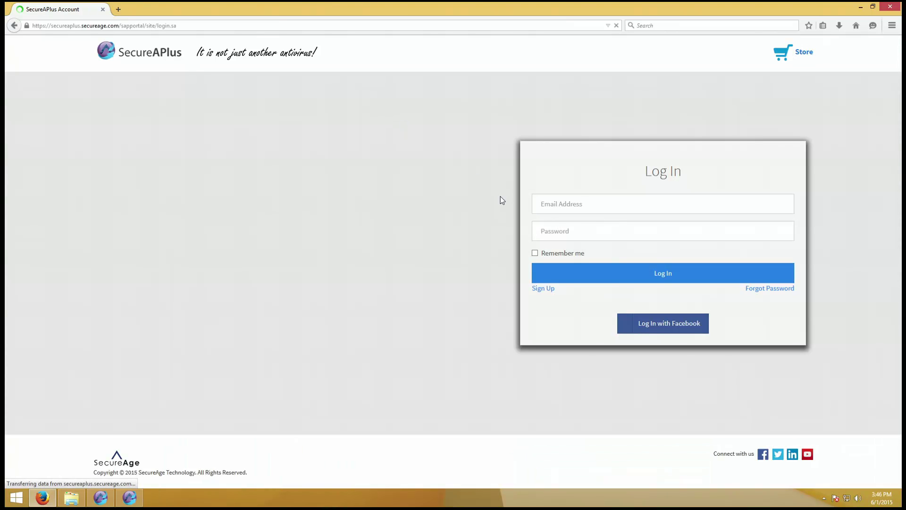
{"action": "left_click", "coordinate": [557, 204]}
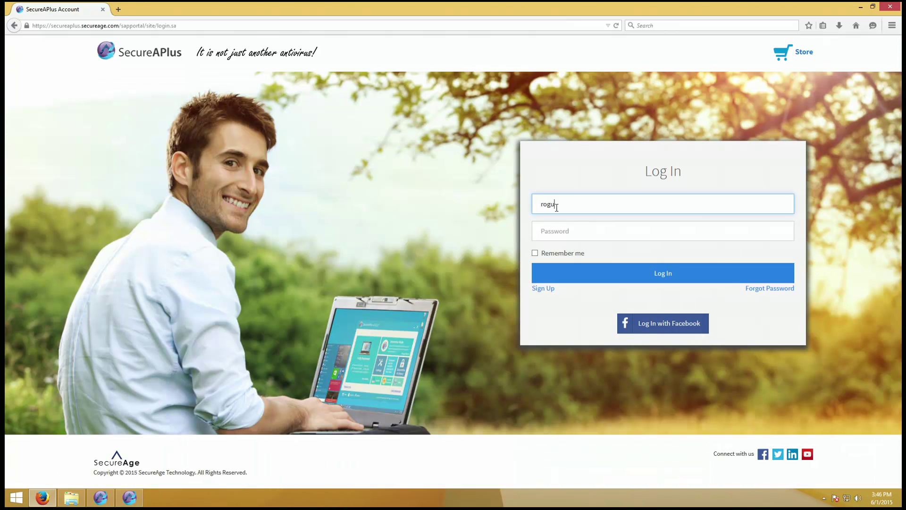
{"action": "key", "text": "Tab"}
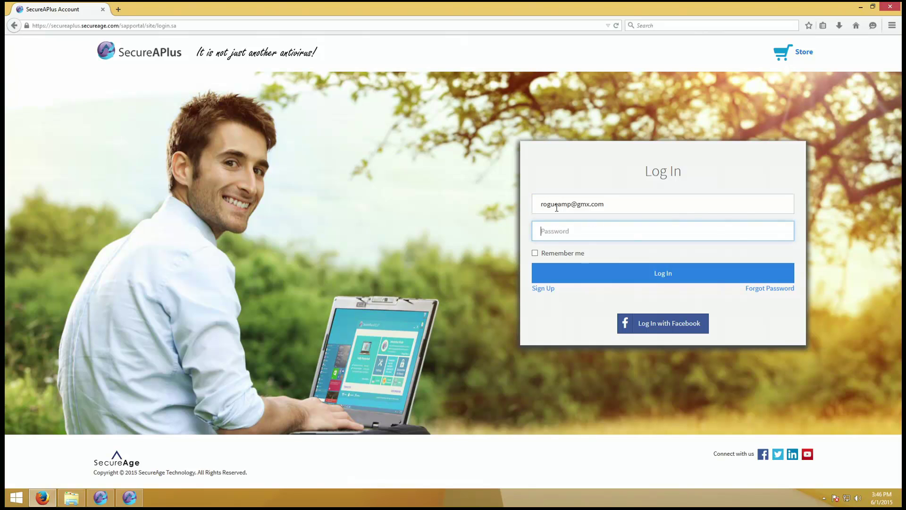
{"action": "type", "text": "*************"}
{"action": "key", "text": "Return"}
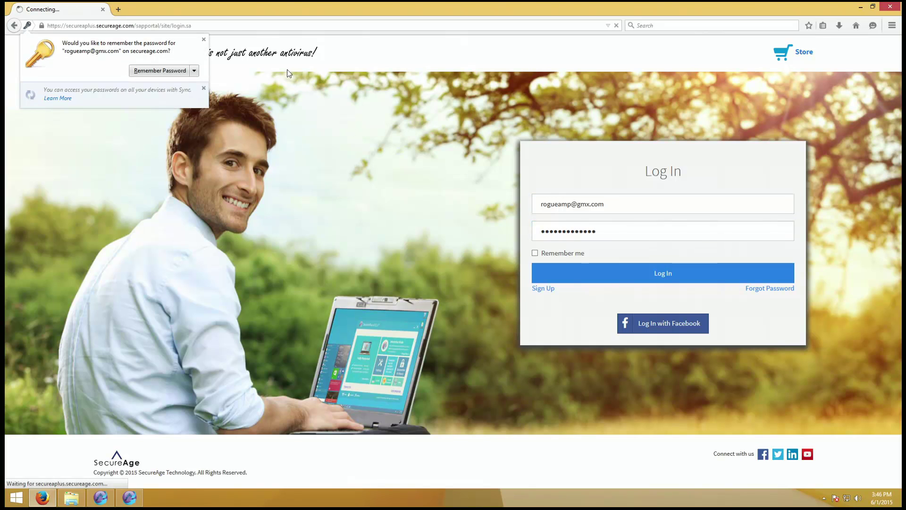
{"action": "left_click", "coordinate": [204, 39]}
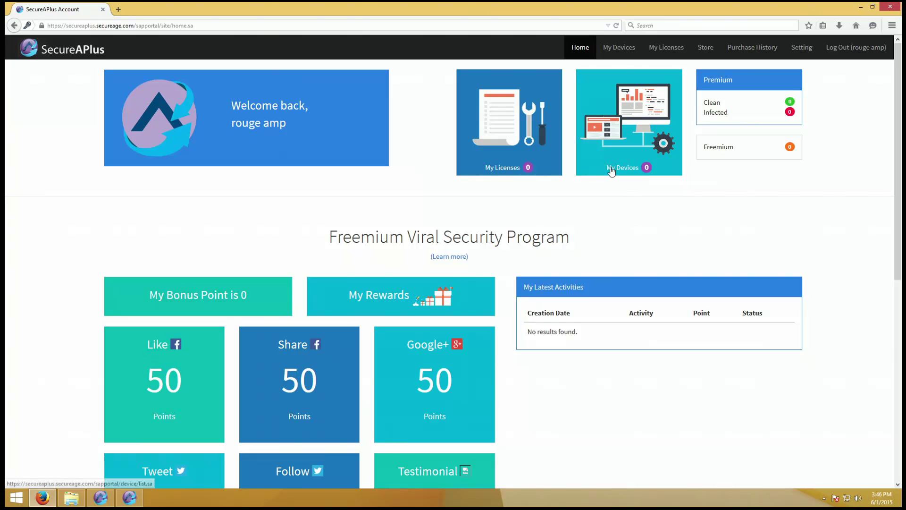
- Expand the Review Us tile and highlight the review paragraph and the neutral-tone requirement
{"action": "scroll", "coordinate": [414, 249], "scroll_direction": "down", "scroll_amount": 3}
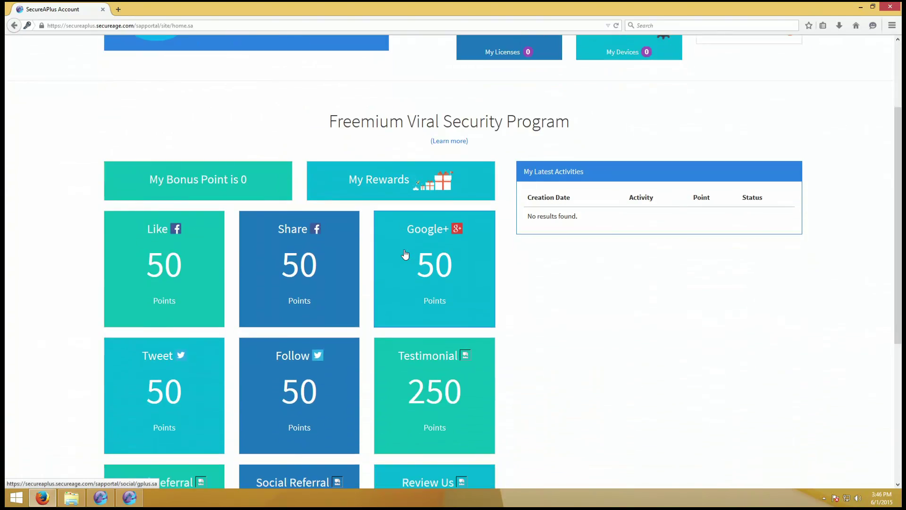
{"action": "scroll", "coordinate": [405, 254], "scroll_direction": "down", "scroll_amount": 5}
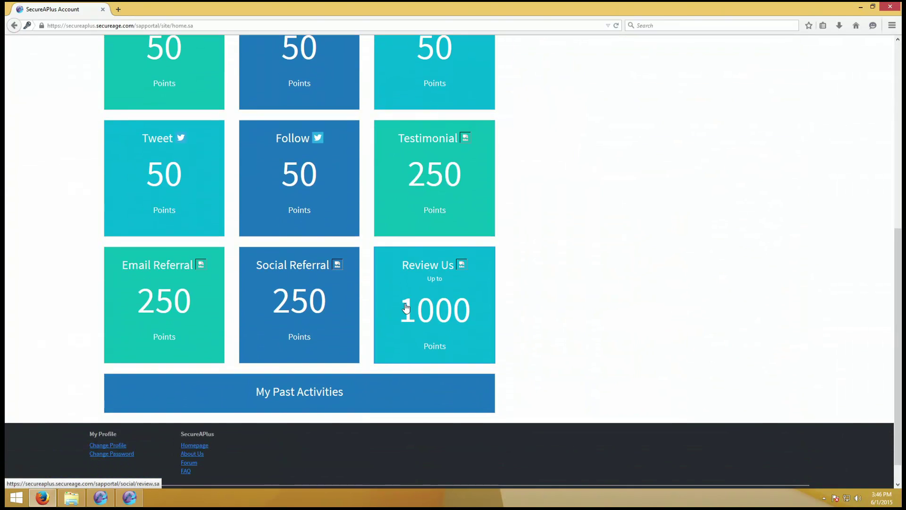
{"action": "left_click", "coordinate": [406, 307]}
{"action": "left_click", "coordinate": [406, 308]}
{"action": "left_click", "coordinate": [406, 308]}
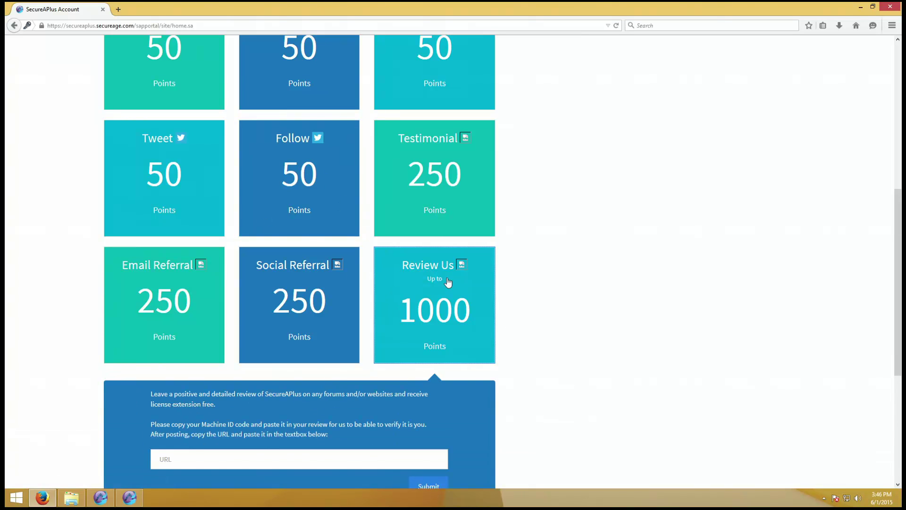
{"action": "scroll", "coordinate": [448, 282], "scroll_direction": "down", "scroll_amount": 4}
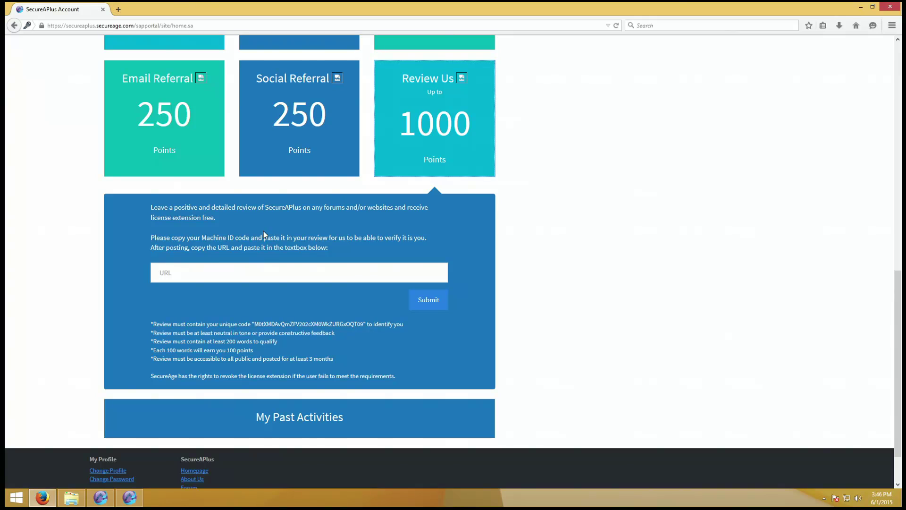
{"action": "left_click_drag", "start_coordinate": [150, 208], "coordinate": [262, 228]}
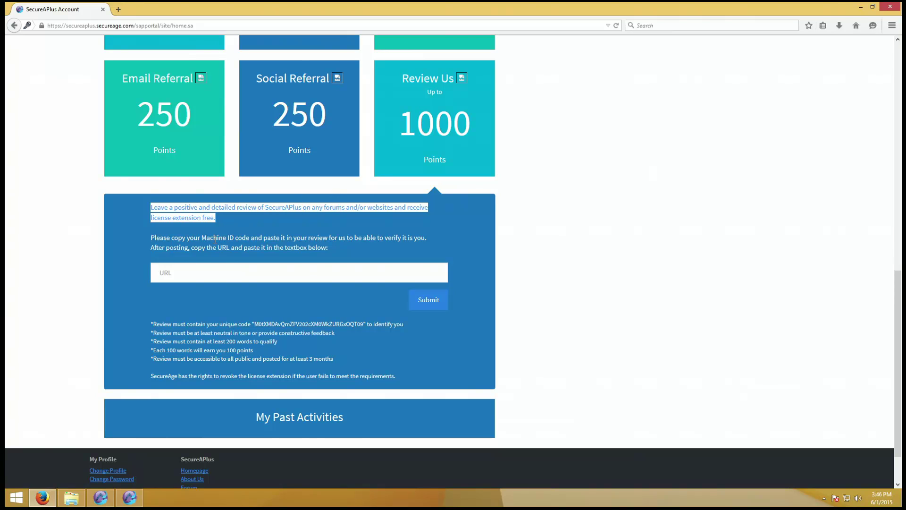
{"action": "left_click_drag", "start_coordinate": [179, 237], "coordinate": [187, 237]}
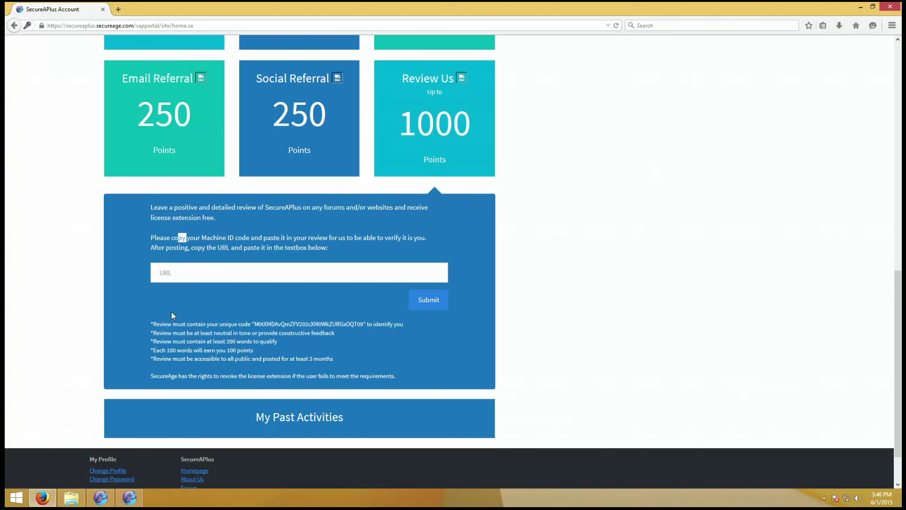
{"action": "left_click_drag", "start_coordinate": [151, 333], "coordinate": [335, 333]}
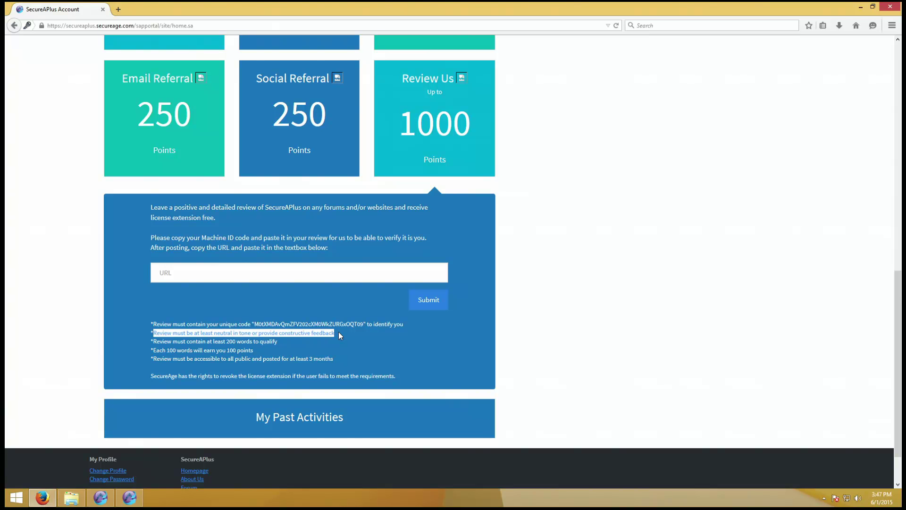
{"action": "scroll", "coordinate": [688, 265], "scroll_direction": "up", "scroll_amount": 10}
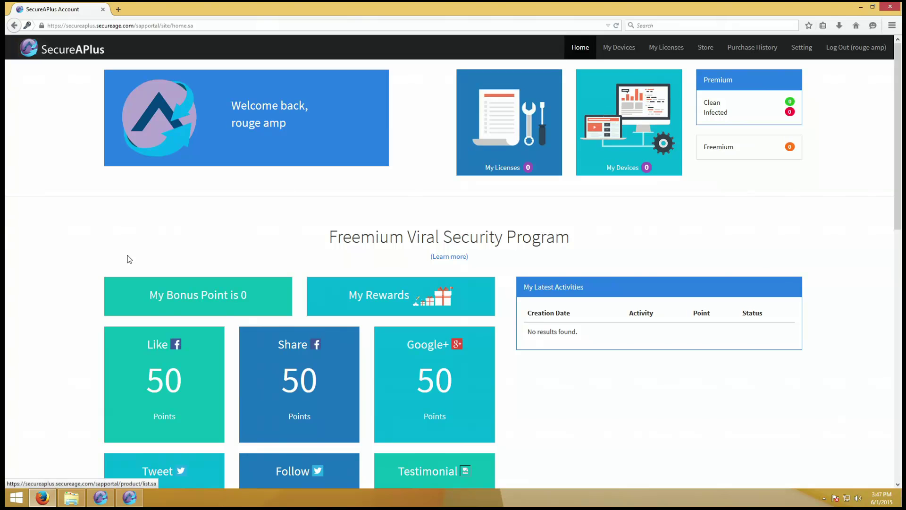
{"action": "scroll", "coordinate": [160, 189], "scroll_direction": "down", "scroll_amount": 5}
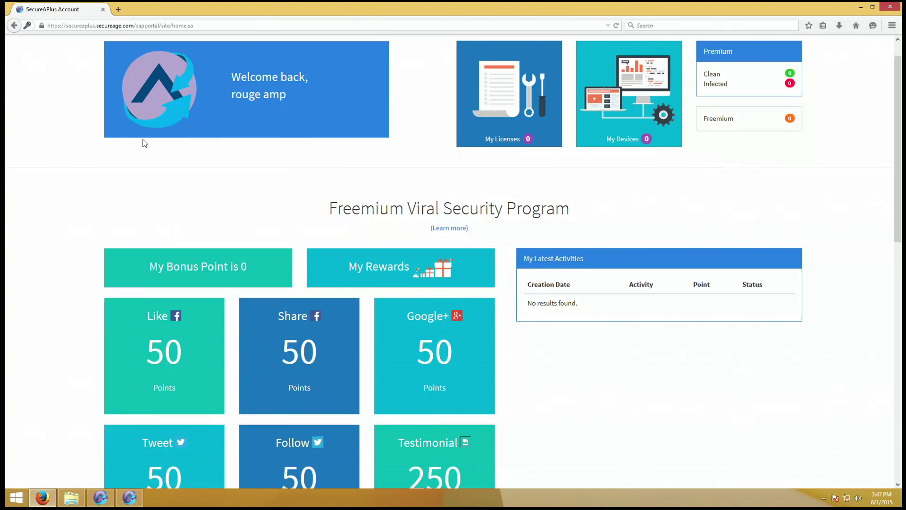
{"action": "scroll", "coordinate": [191, 162], "scroll_direction": "down", "scroll_amount": 3}
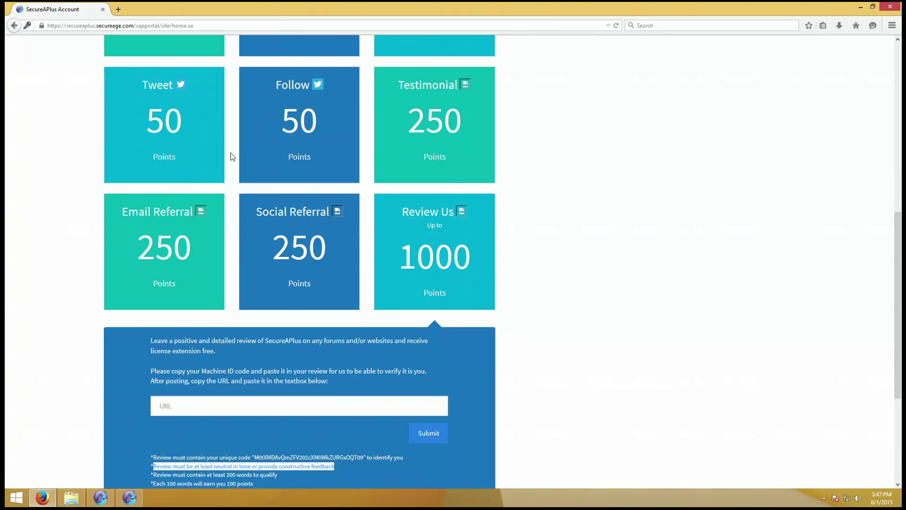
{"action": "left_click", "coordinate": [272, 248]}
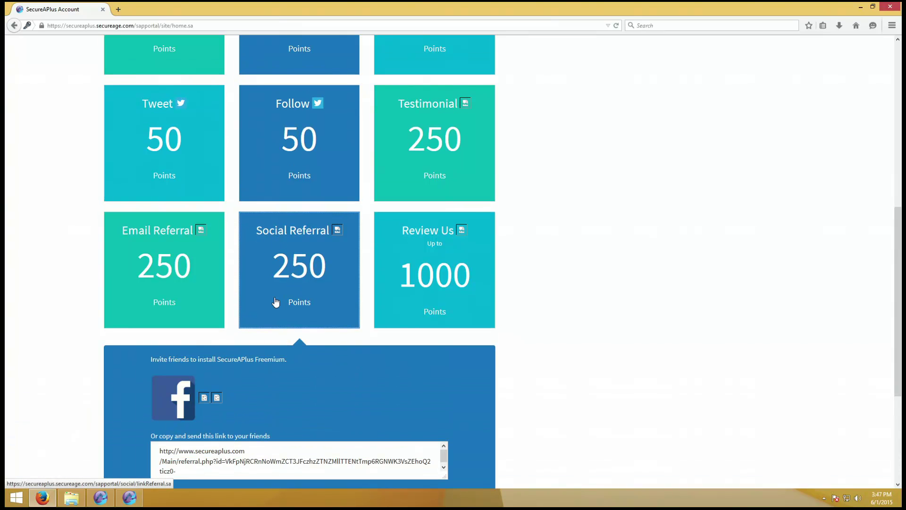
{"action": "scroll", "coordinate": [216, 368], "scroll_direction": "down", "scroll_amount": 1}
{"action": "scroll", "coordinate": [216, 368], "scroll_direction": "down", "scroll_amount": 3}
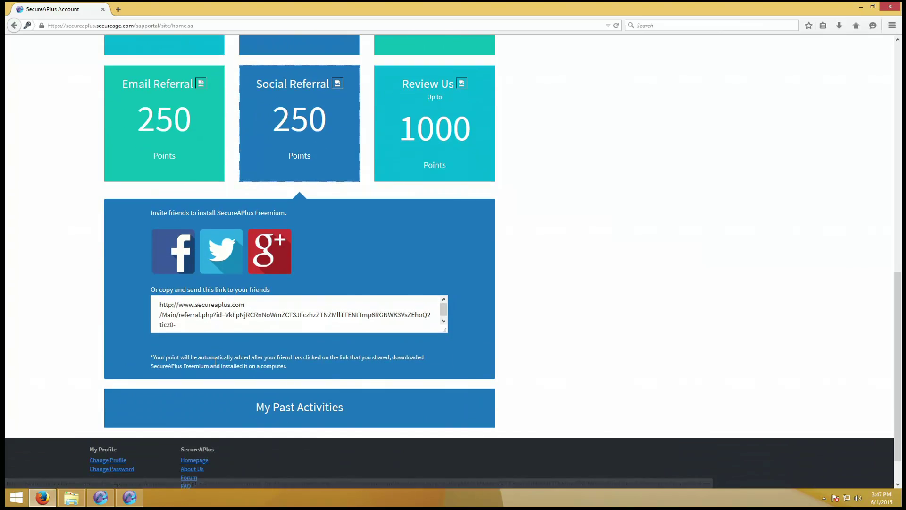
{"action": "scroll", "coordinate": [235, 339], "scroll_direction": "up", "scroll_amount": 6}
{"action": "left_click", "coordinate": [409, 223]}
{"action": "scroll", "coordinate": [318, 270], "scroll_direction": "down", "scroll_amount": 3}
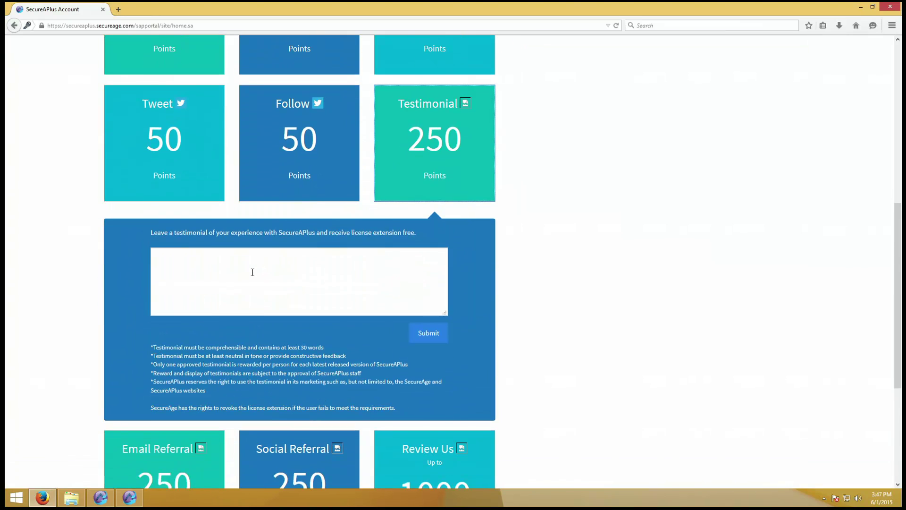
{"action": "left_click", "coordinate": [229, 271]}
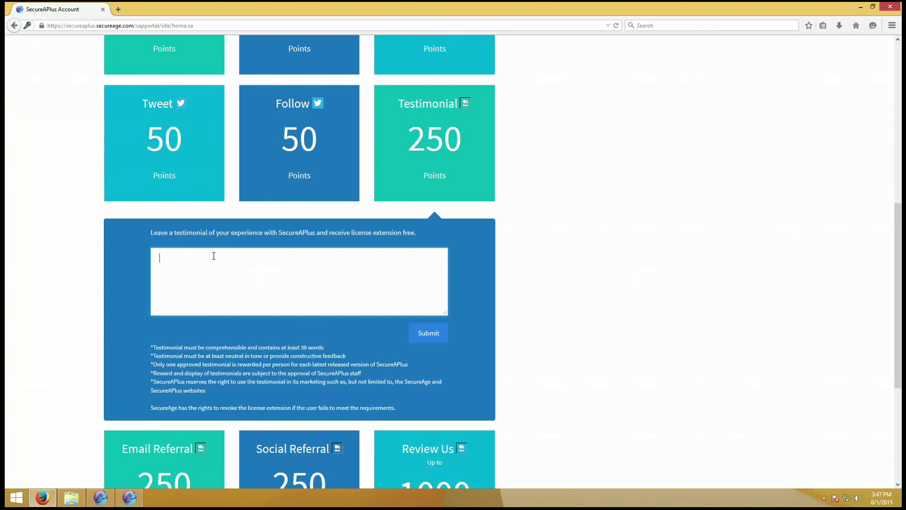
{"action": "scroll", "coordinate": [202, 251], "scroll_direction": "down", "scroll_amount": 10}
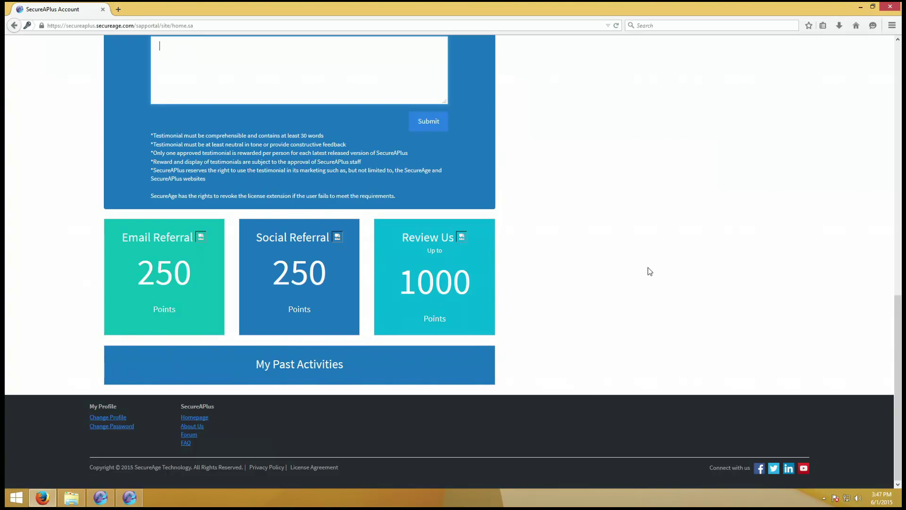
{"action": "left_click", "coordinate": [463, 332]}
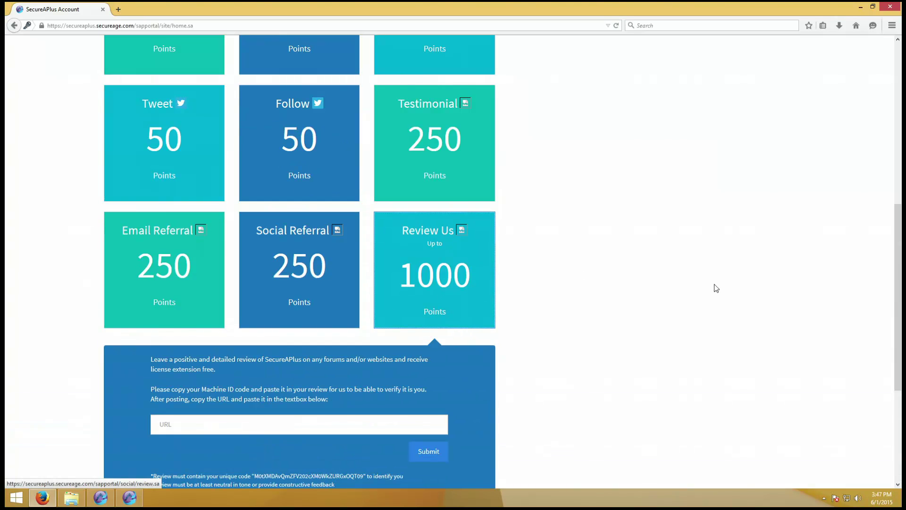
{"action": "scroll", "coordinate": [704, 285], "scroll_direction": "up", "scroll_amount": 8}
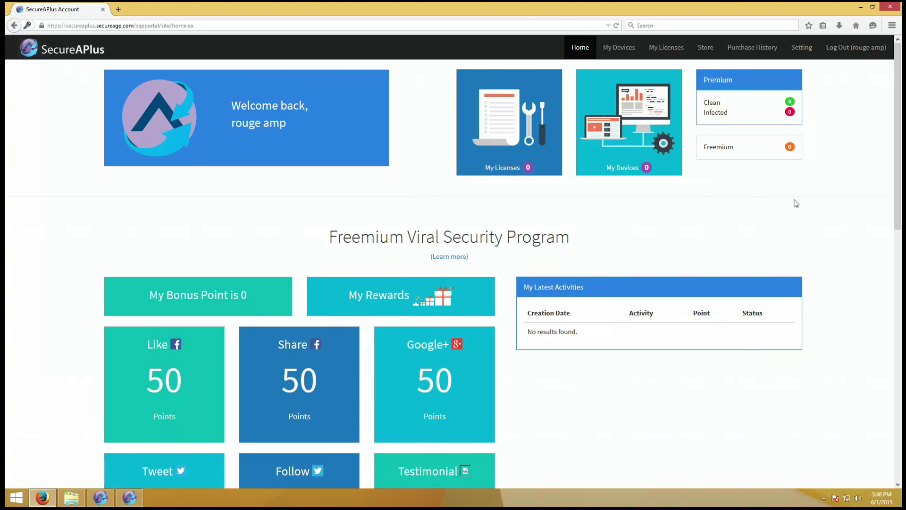
- Check the empty My Devices and My Licenses lists and the Store pricing, then close Firefox
{"action": "left_click", "coordinate": [613, 48]}
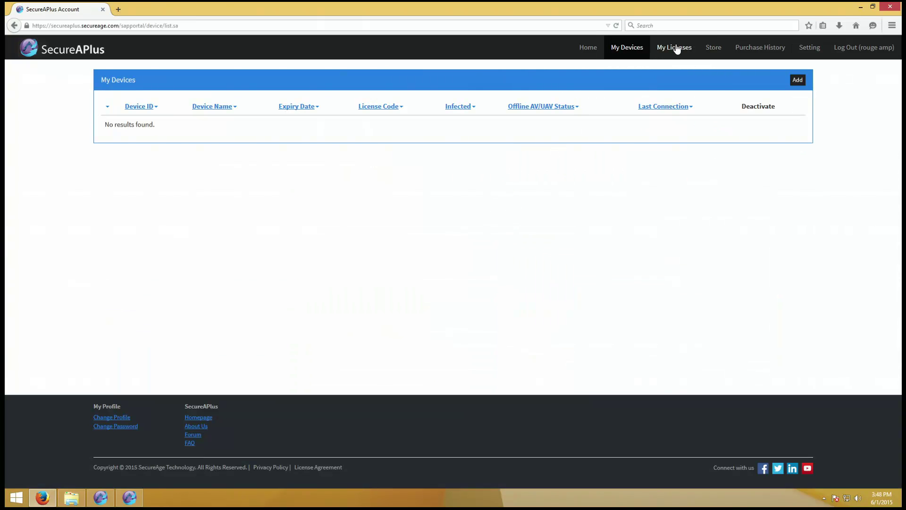
{"action": "left_click", "coordinate": [675, 48]}
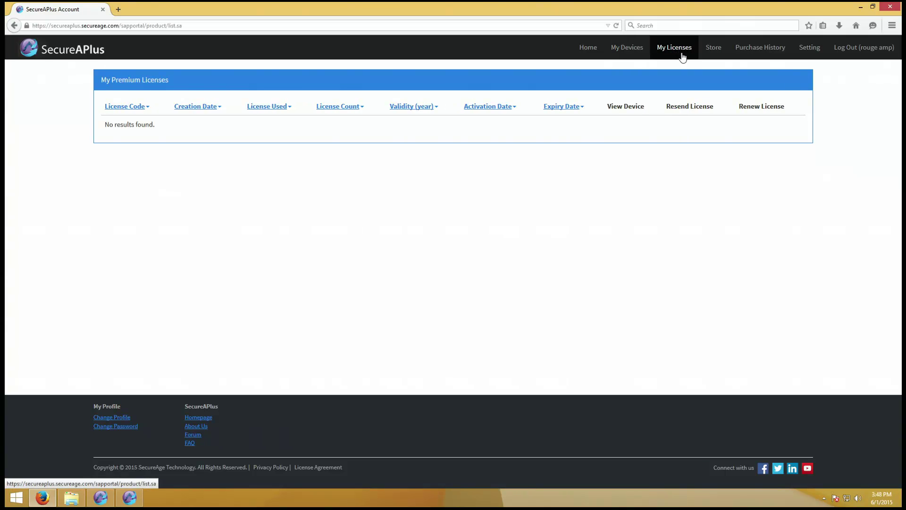
{"action": "left_click", "coordinate": [714, 55]}
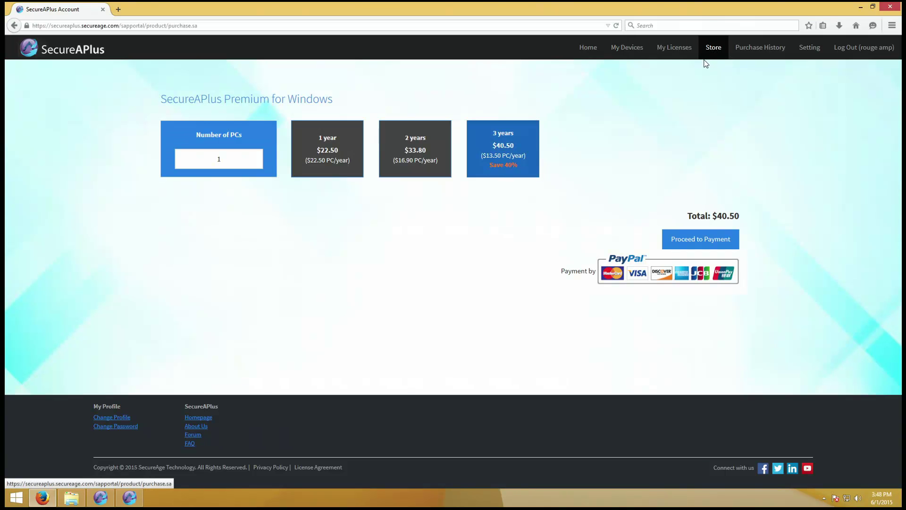
{"action": "left_click", "coordinate": [900, 5]}
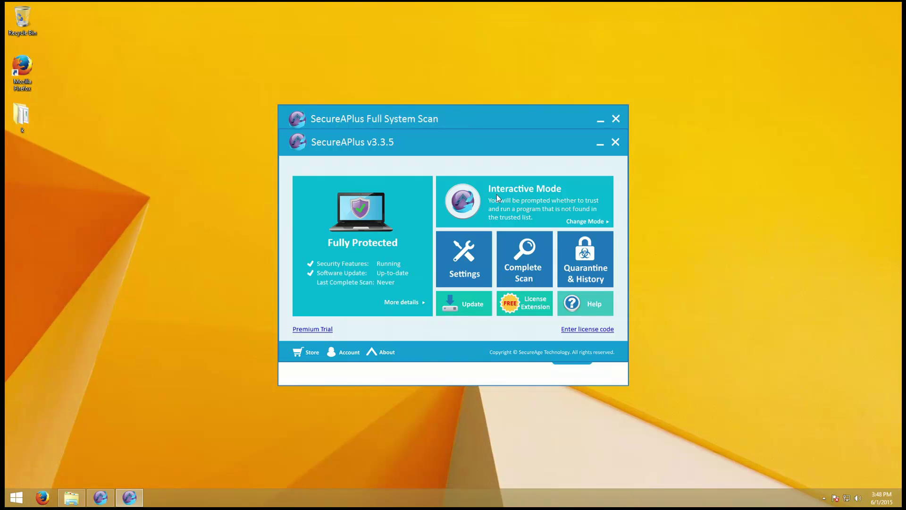
- Bring the full scan progress forward and select the k folder on the desktop
{"action": "left_click", "coordinate": [461, 120]}
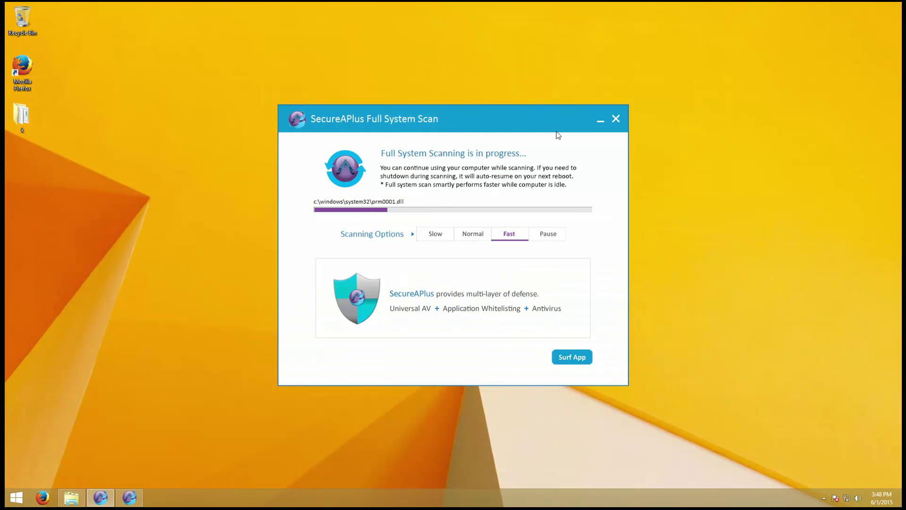
{"action": "left_click", "coordinate": [246, 155]}
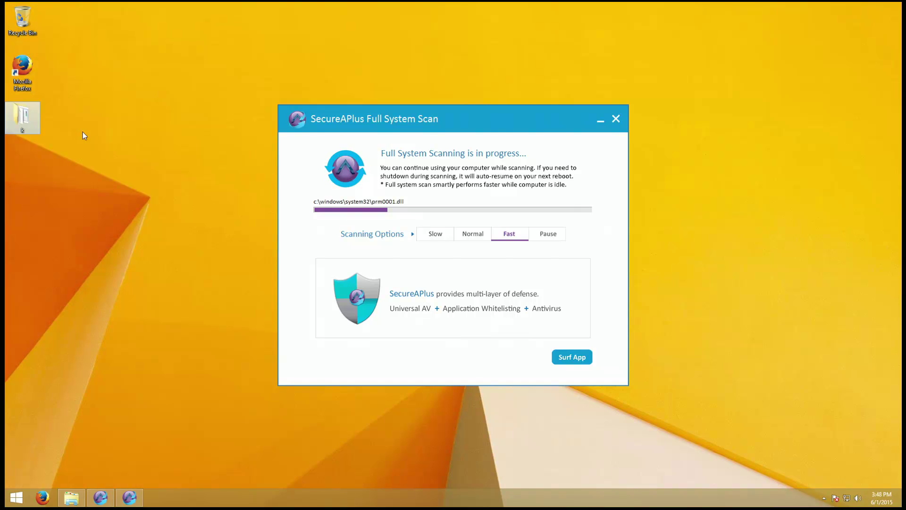
{"action": "double_click", "coordinate": [23, 126]}
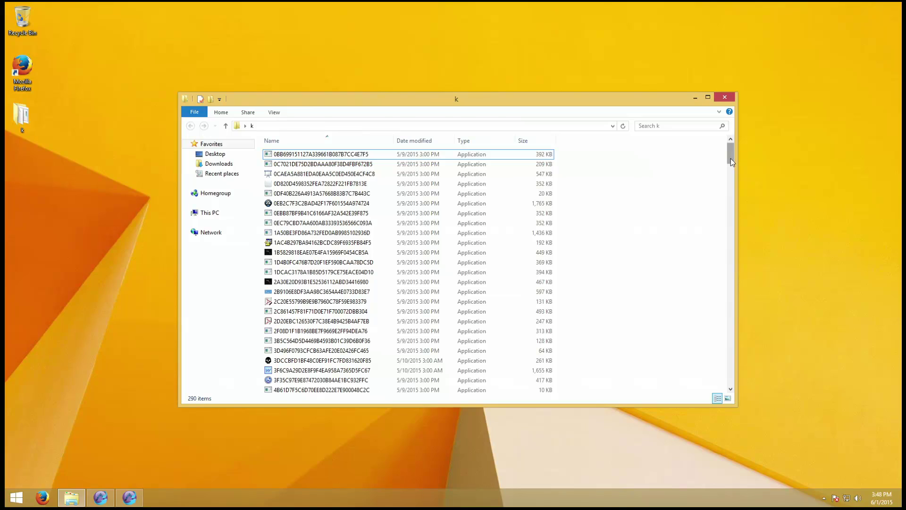
{"action": "left_click_drag", "start_coordinate": [731, 158], "coordinate": [729, 407]}
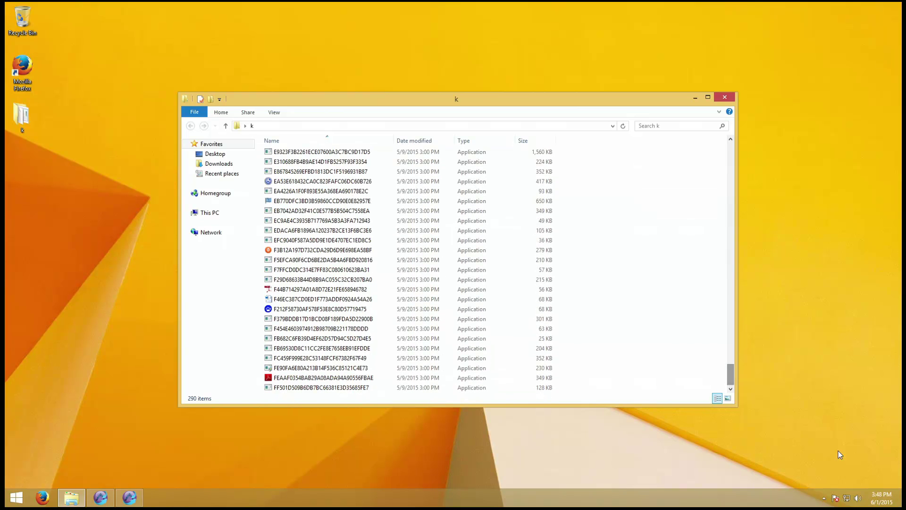
{"action": "left_click", "coordinate": [881, 498]}
{"action": "left_click", "coordinate": [774, 270]}
{"action": "left_click", "coordinate": [630, 196]}
- Close the k folder window and minimize the running Full System Scan
{"action": "left_click", "coordinate": [724, 98]}
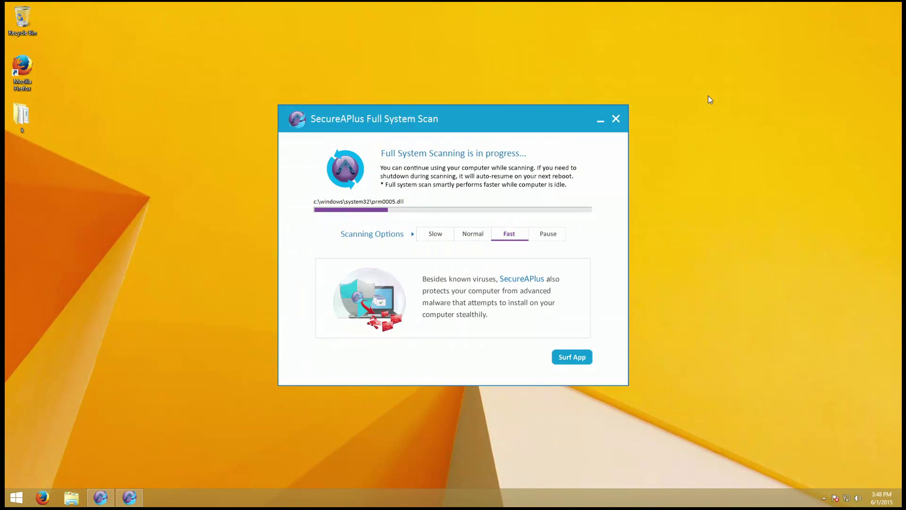
{"action": "left_click", "coordinate": [600, 120]}
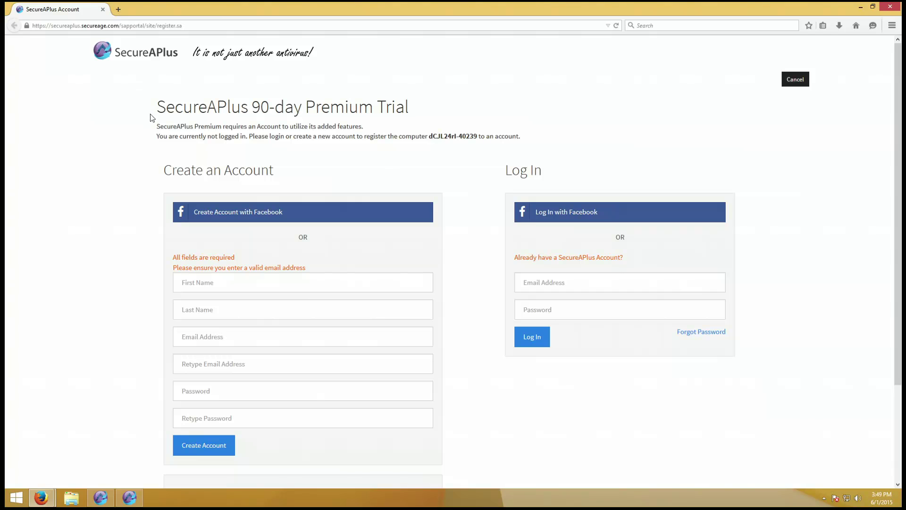
- Log in with the account e-mail and password to request the 90-day Premium trial
{"action": "left_click_drag", "start_coordinate": [159, 123], "coordinate": [445, 148]}
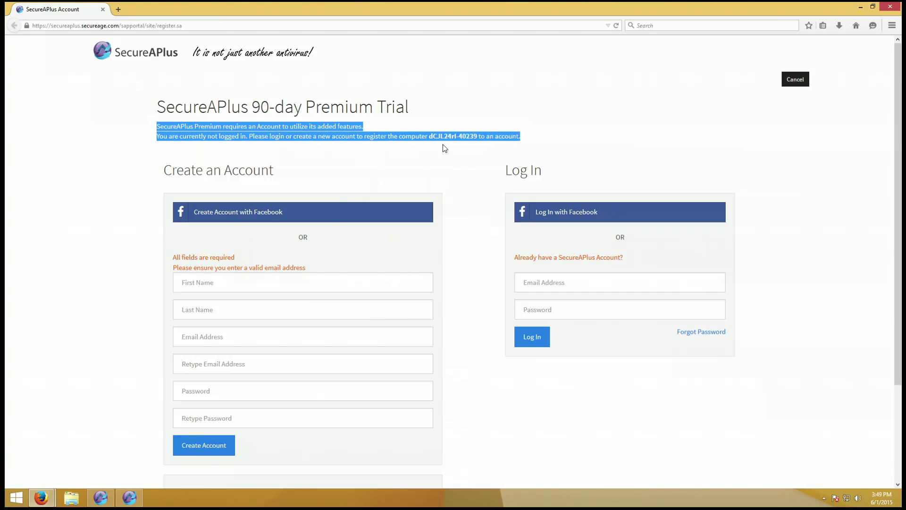
{"action": "left_click", "coordinate": [445, 150]}
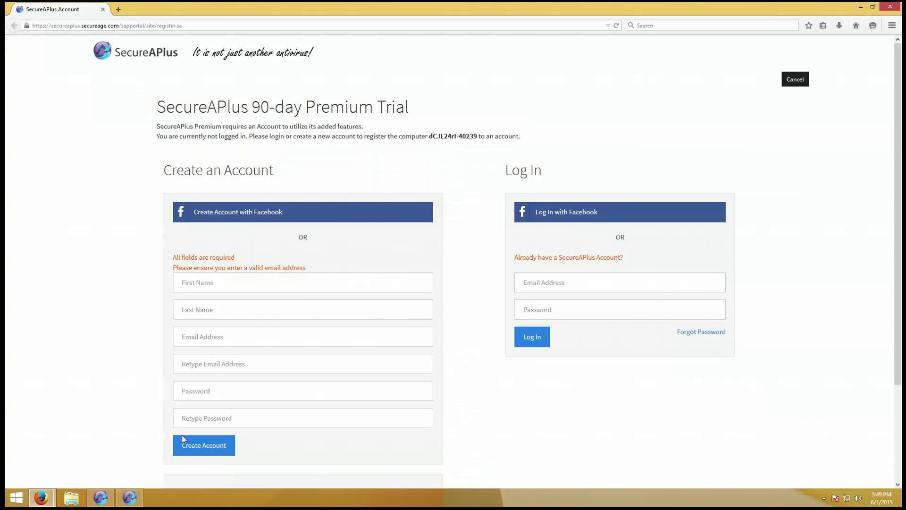
{"action": "left_click", "coordinate": [581, 278]}
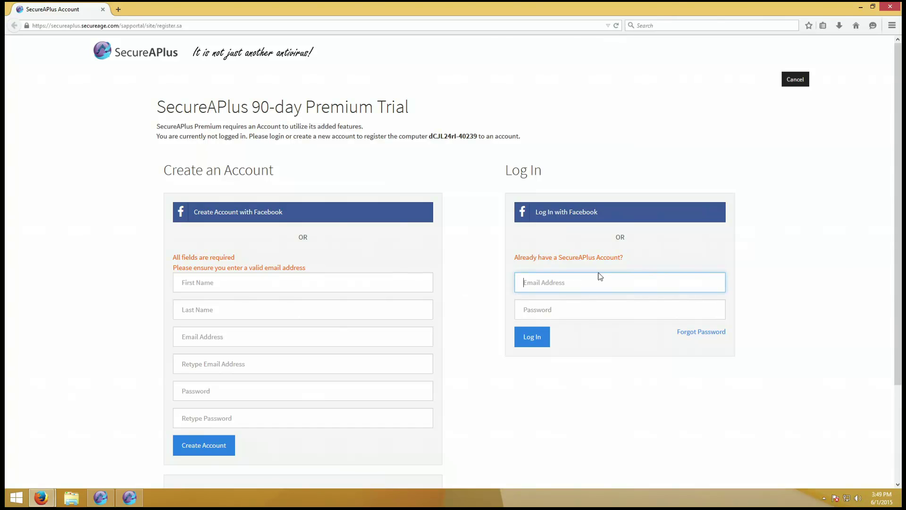
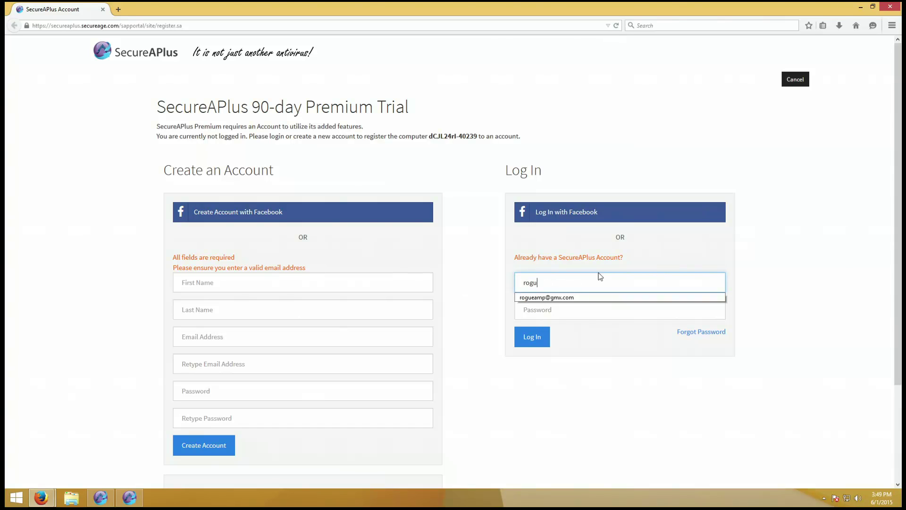
{"action": "key", "text": "Tab"}
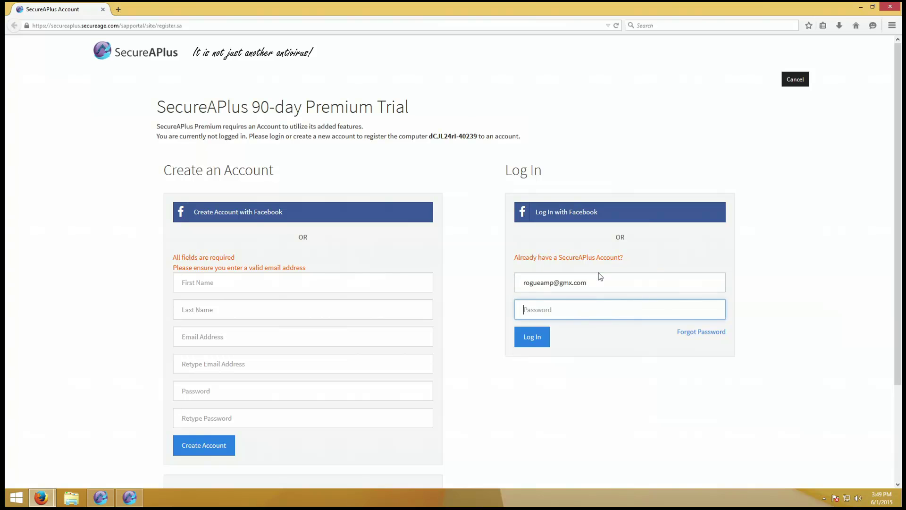
{"action": "type", "text": "**"}
{"action": "key", "text": "Return"}
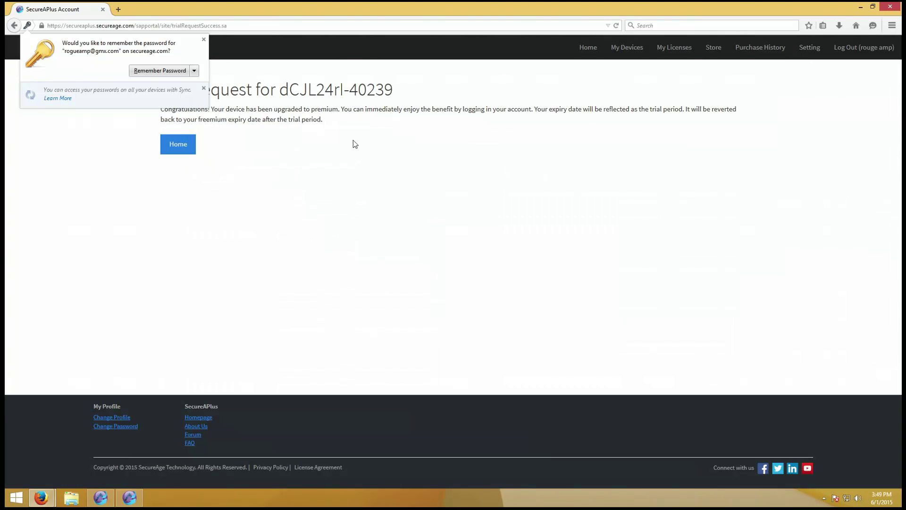
- Note the device-is-now-Premium confirmation and go to the account Home page
{"action": "left_click_drag", "start_coordinate": [287, 109], "coordinate": [407, 156]}
{"action": "left_click", "coordinate": [409, 161]}
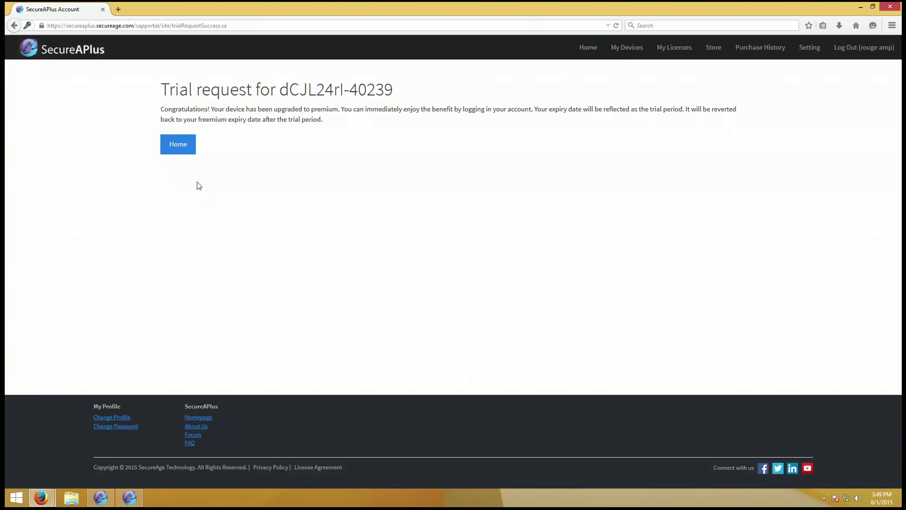
{"action": "left_click", "coordinate": [174, 150]}
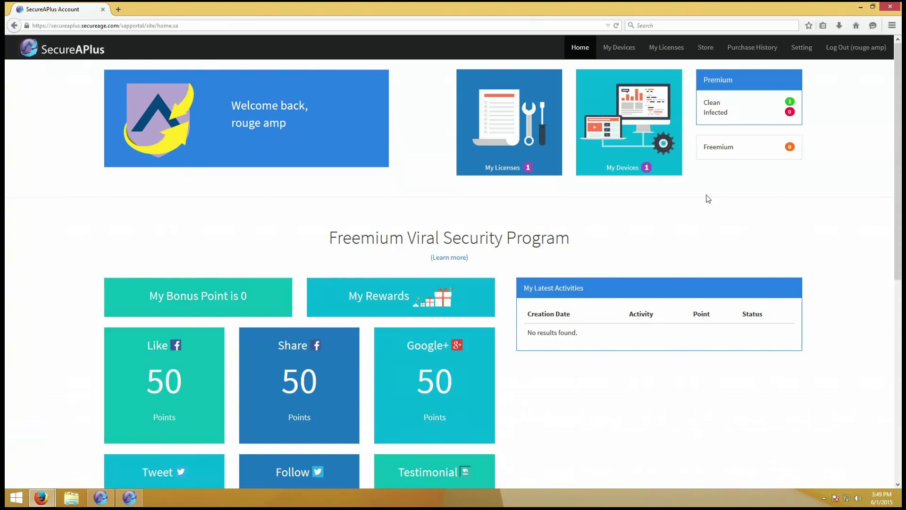
- Review the single registered device, expiring 2015-08-30, and close its browser window
{"action": "left_click", "coordinate": [666, 179]}
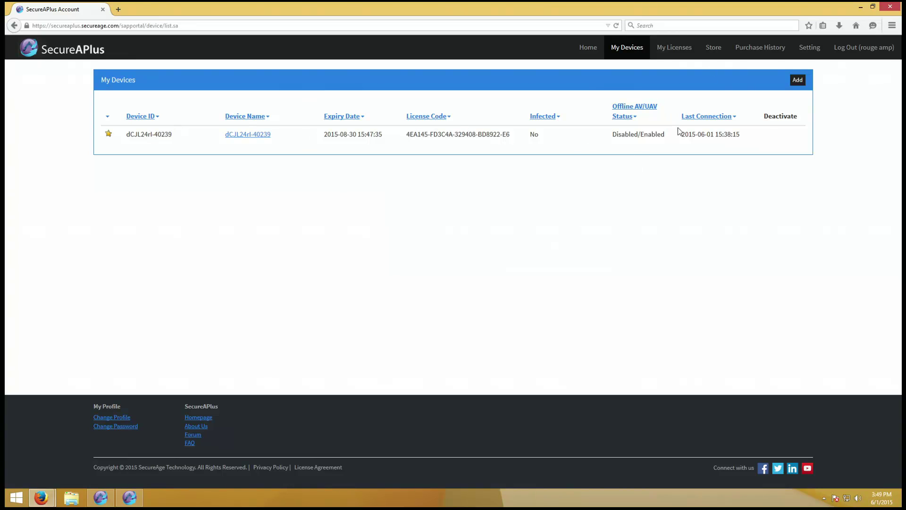
{"action": "left_click_drag", "start_coordinate": [610, 137], "coordinate": [651, 142]}
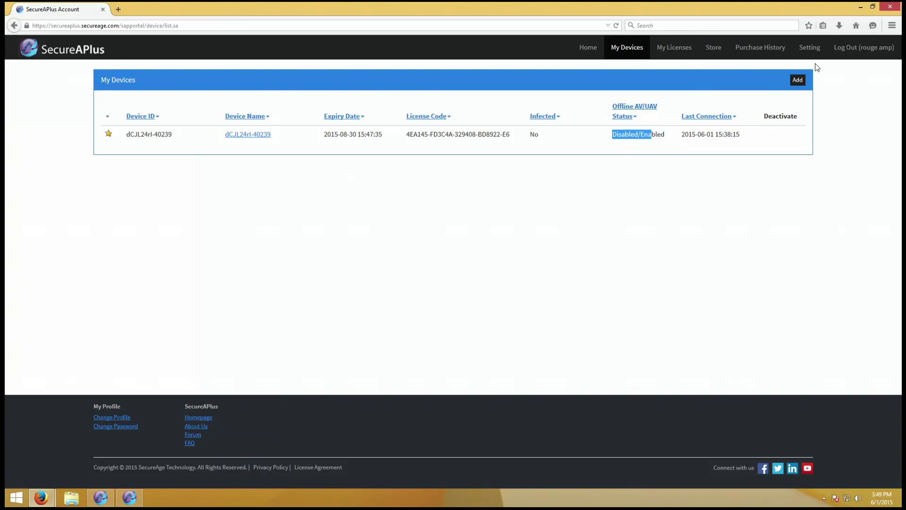
{"action": "left_click", "coordinate": [897, 5]}
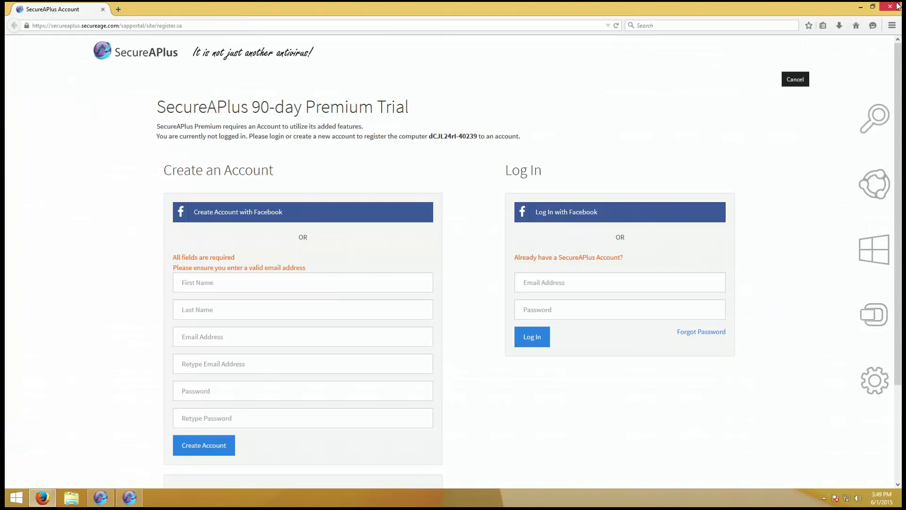
- Close the remaining Firefox window and bring the main SecureAPlus window in front of the Full System Scan
{"action": "left_click", "coordinate": [897, 5]}
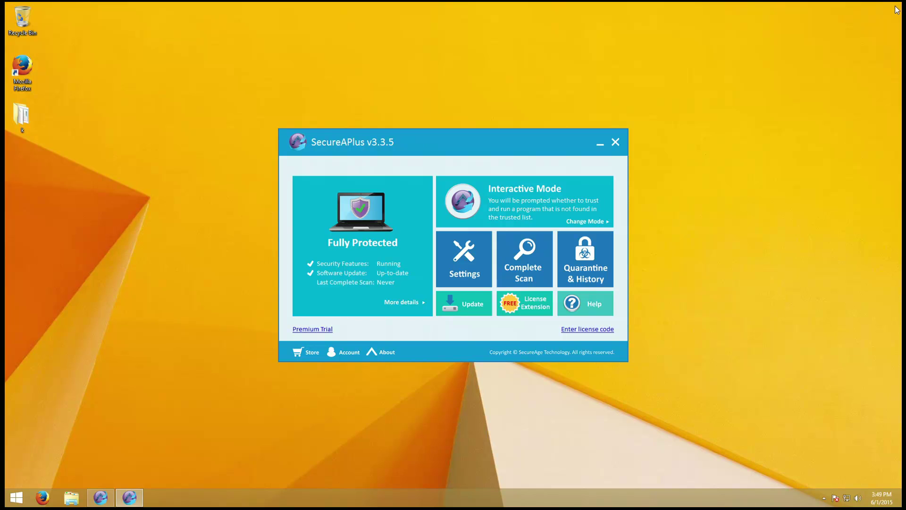
{"action": "left_click", "coordinate": [100, 502]}
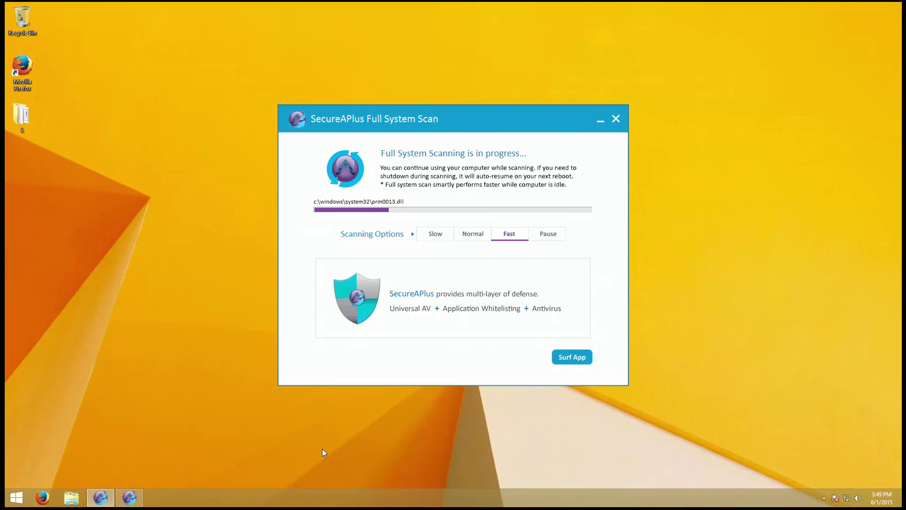
{"action": "left_click", "coordinate": [139, 500]}
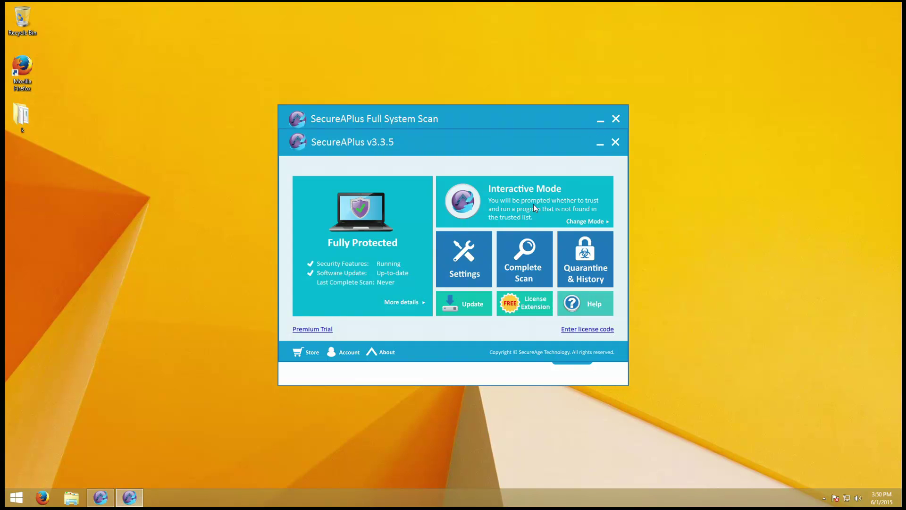
- Review the Daily Upload Limit, Message Popup and Exclusions settings, then close Settings
{"action": "left_click", "coordinate": [491, 259]}
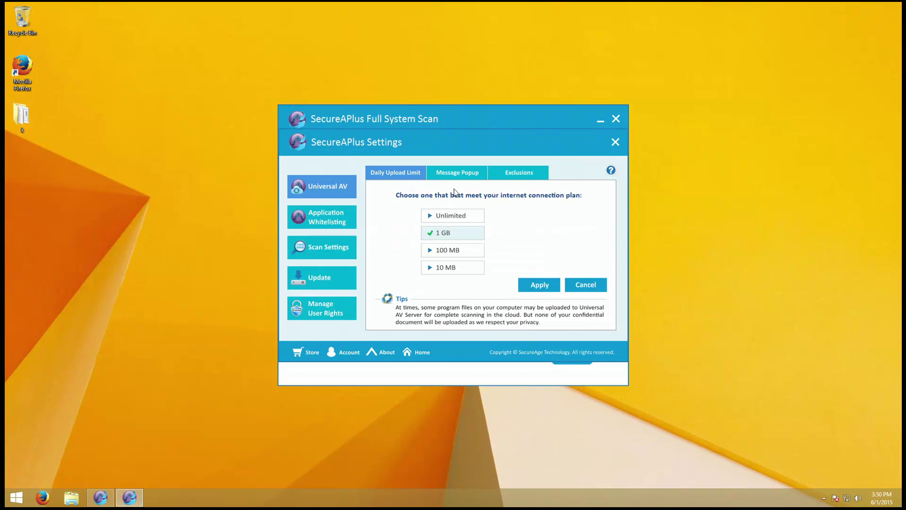
{"action": "left_click", "coordinate": [466, 173]}
{"action": "left_click", "coordinate": [498, 175]}
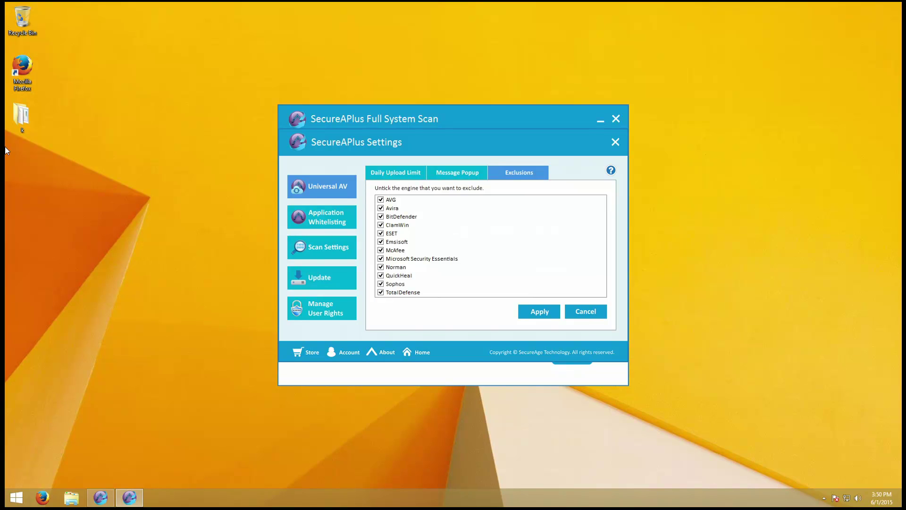
{"action": "left_click", "coordinate": [21, 116]}
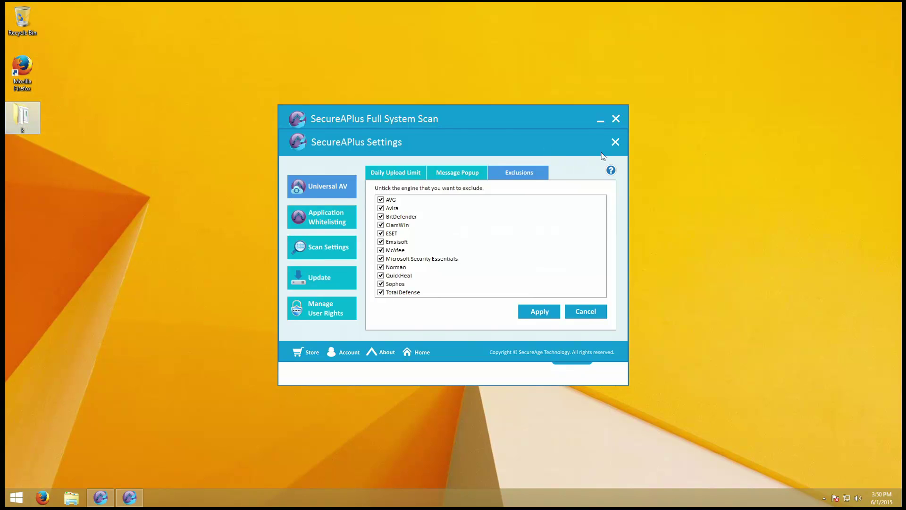
{"action": "left_click", "coordinate": [616, 143]}
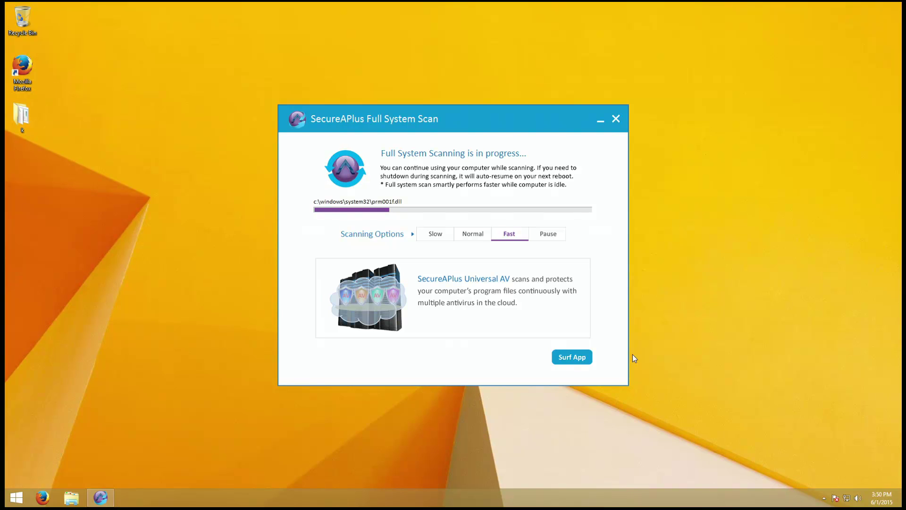
- Confirm SecureAPlus is up to date with the Update tile, then select the desktop k folder
{"action": "left_click", "coordinate": [572, 357]}
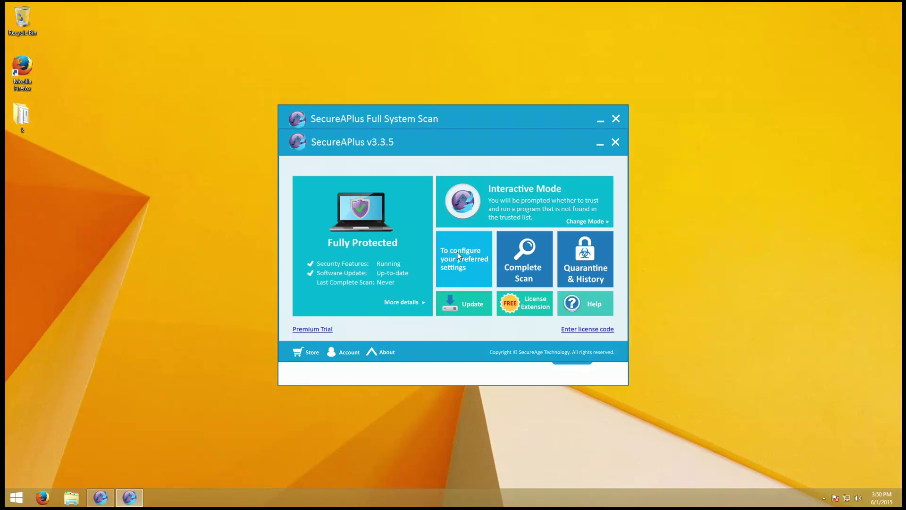
{"action": "left_click", "coordinate": [474, 307]}
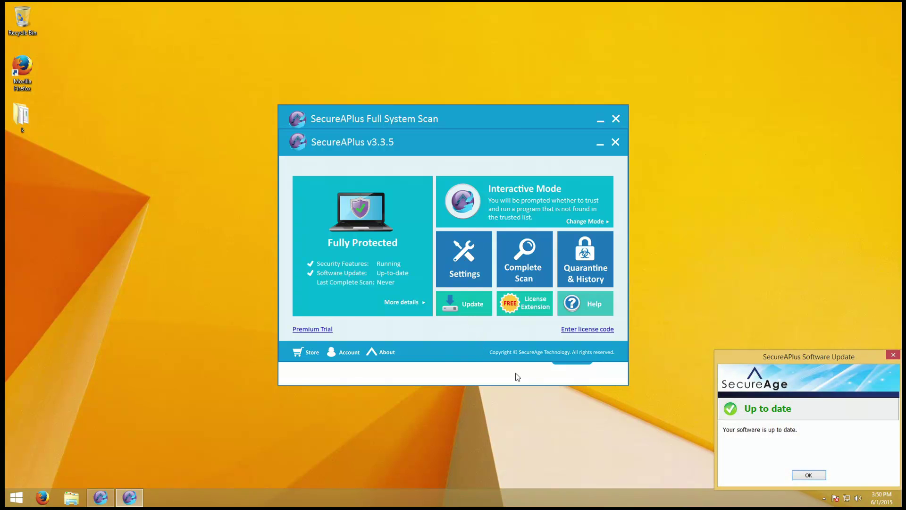
{"action": "left_click", "coordinate": [801, 478]}
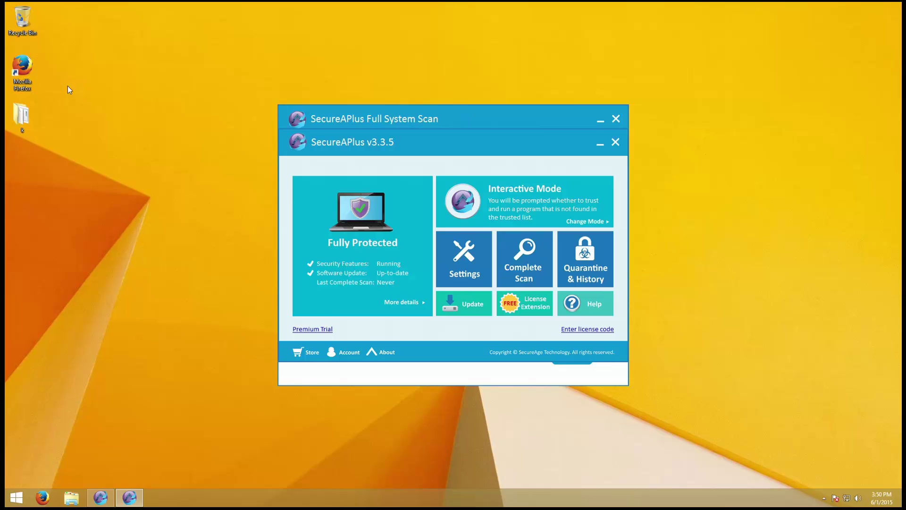
{"action": "right_click", "coordinate": [11, 101]}
{"action": "left_click", "coordinate": [18, 115]}
- Virus-scan the k folder, show its detected threats with the Detected by column widened, and bring the Full System Scan forward
{"action": "right_click", "coordinate": [15, 117]}
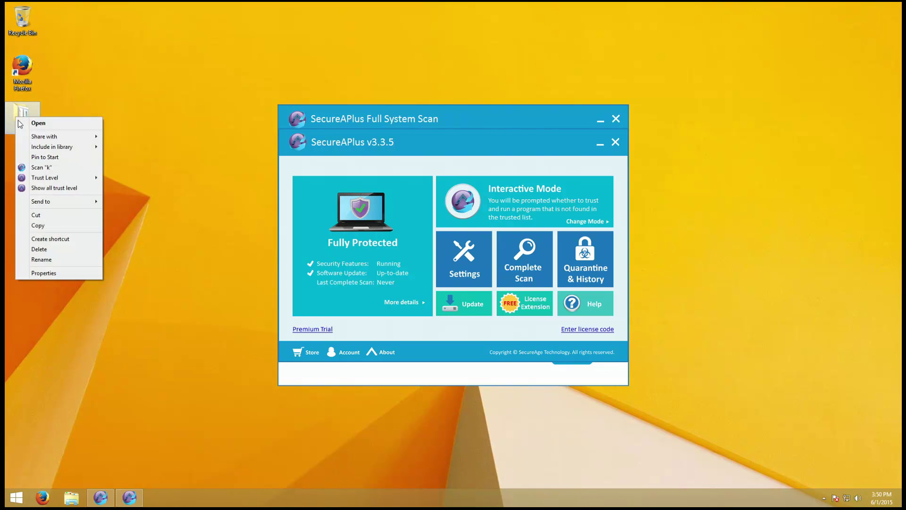
{"action": "left_click", "coordinate": [54, 169]}
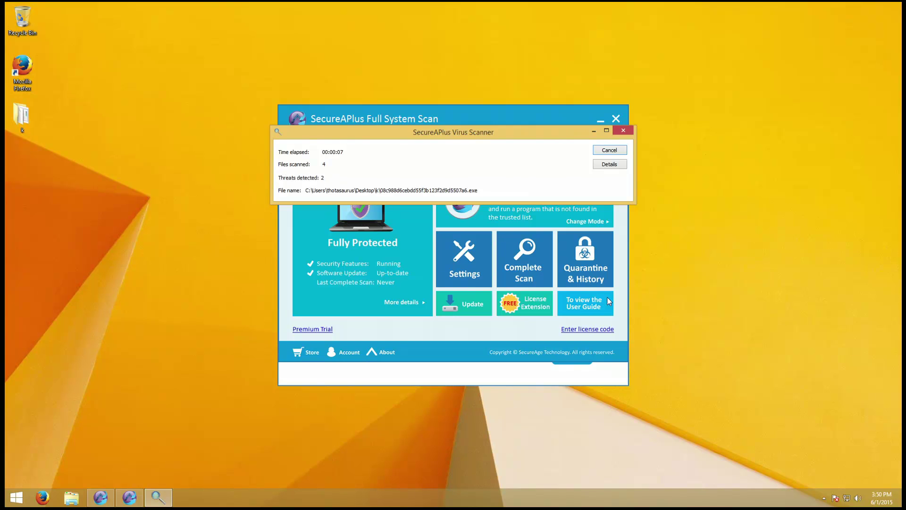
{"action": "left_click", "coordinate": [619, 164]}
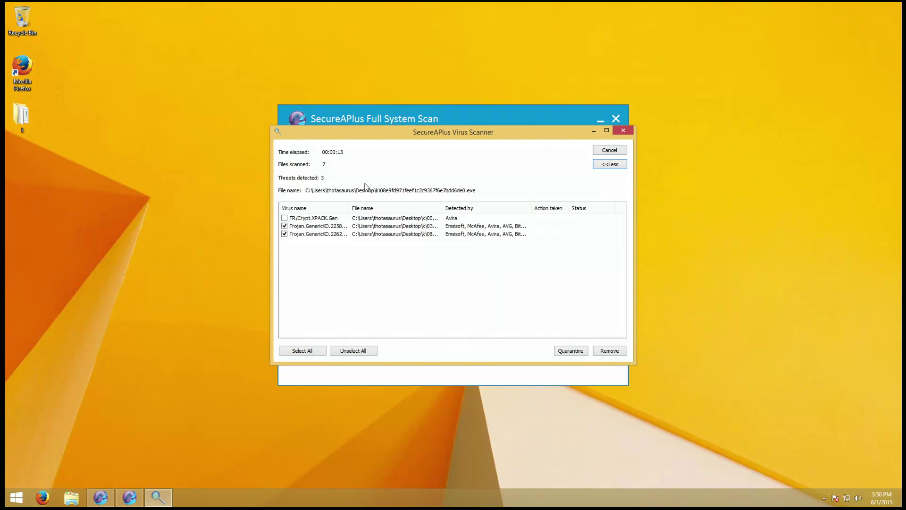
{"action": "double_click", "coordinate": [532, 208]}
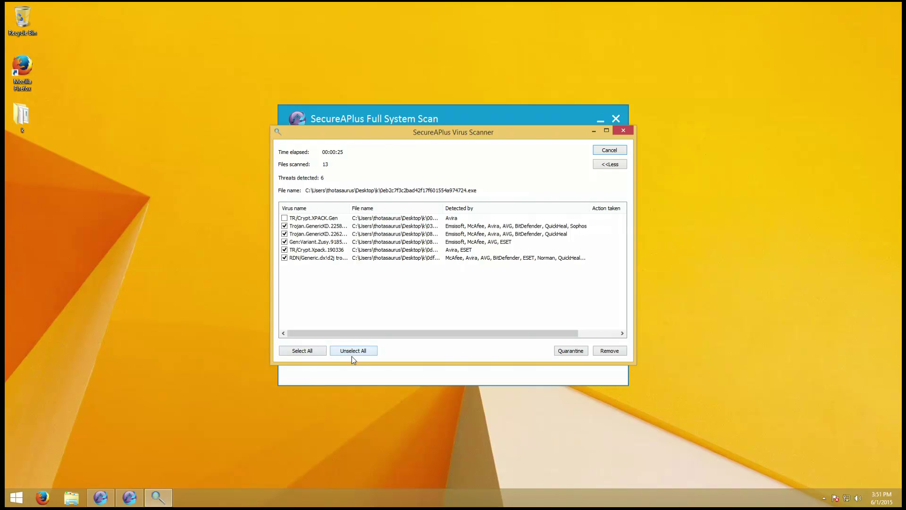
{"action": "left_click", "coordinate": [356, 372]}
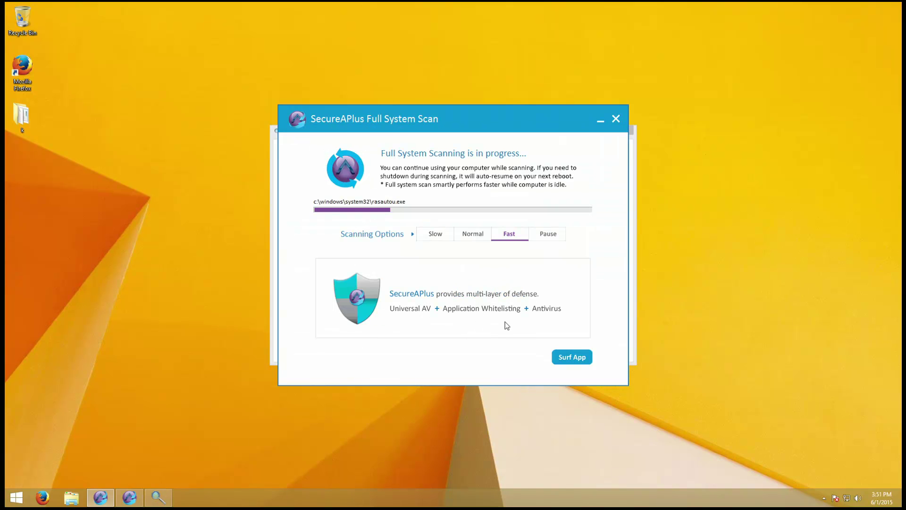
- Open Task Manager in its detailed view and switch to the Details list
{"action": "key", "text": "ctrl+shift+Escape"}
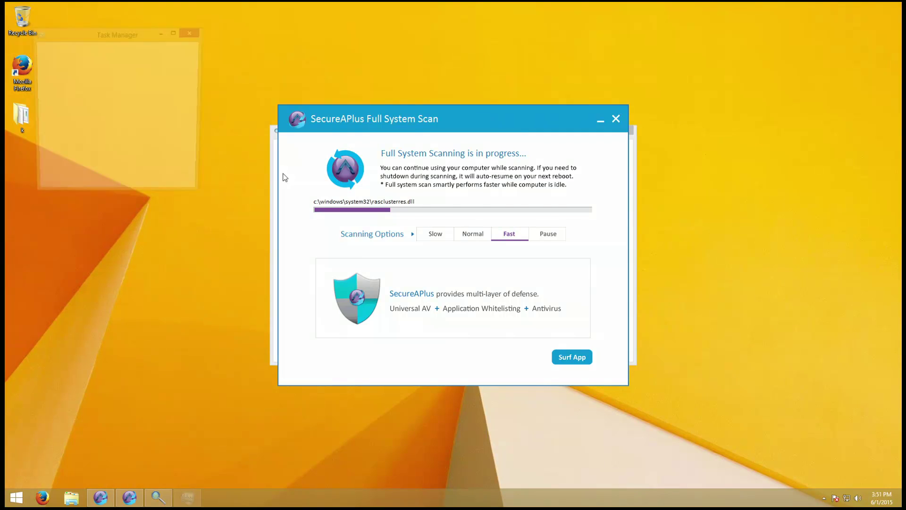
{"action": "left_click", "coordinate": [66, 188]}
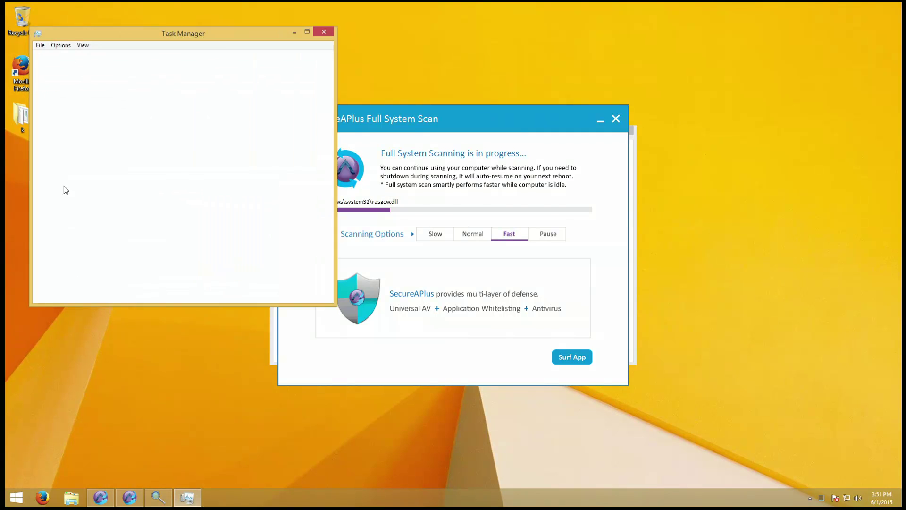
{"action": "left_click", "coordinate": [90, 57]}
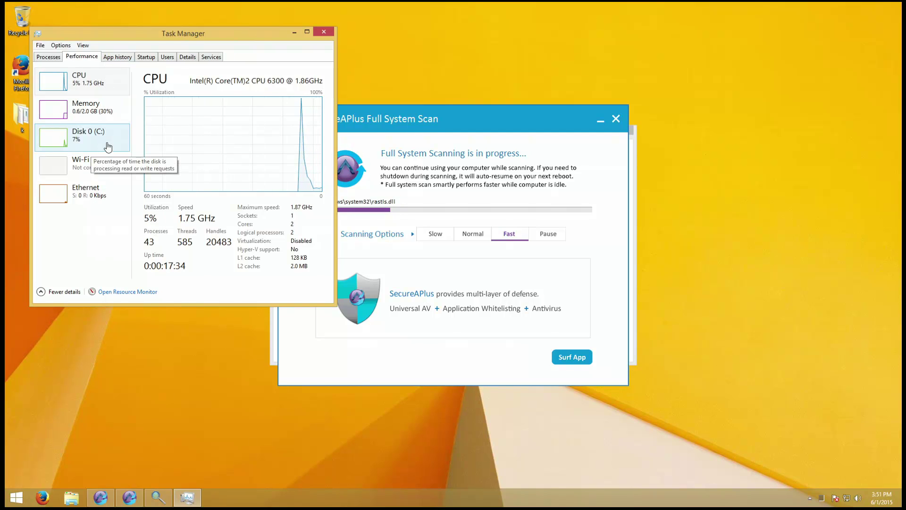
{"action": "left_click", "coordinate": [183, 58]}
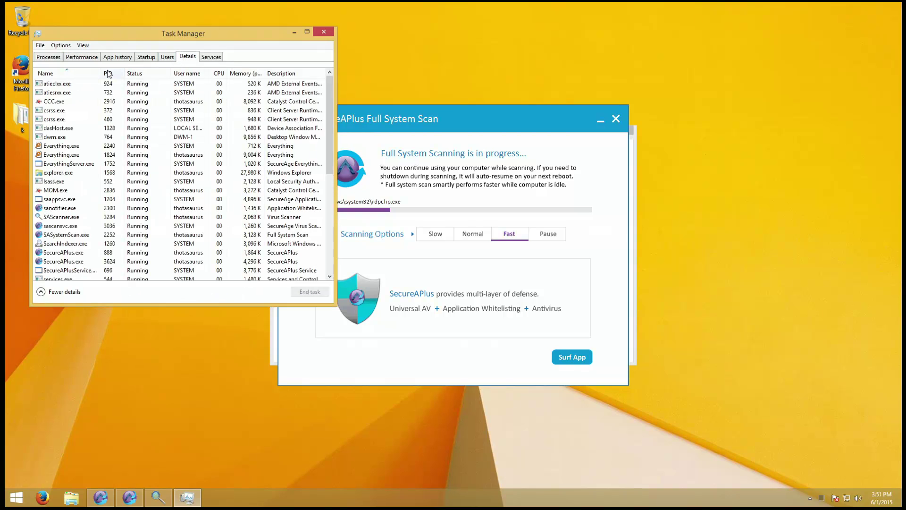
- Sort processes by description and select UniversalAVService.exe, SAScanner.exe and SASystemScan.exe
{"action": "left_click", "coordinate": [302, 73]}
{"action": "scroll", "coordinate": [279, 127], "scroll_direction": "down", "scroll_amount": 4}
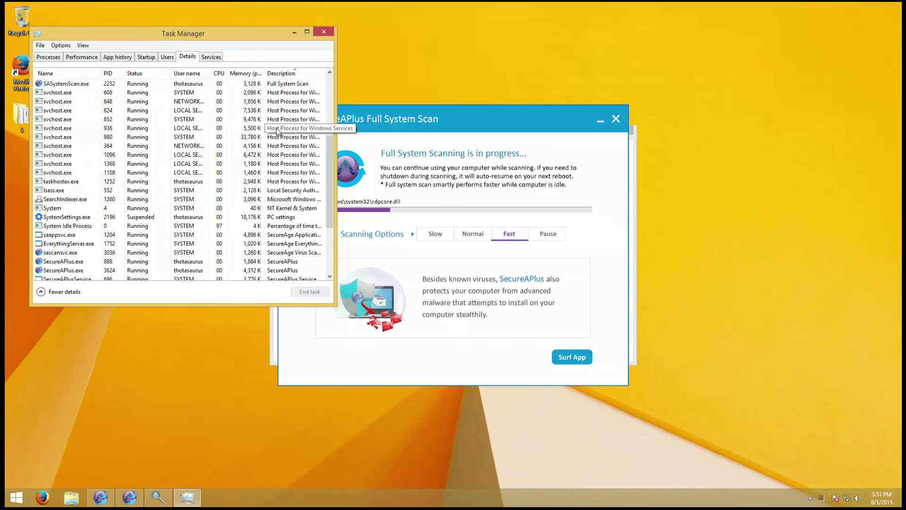
{"action": "scroll", "coordinate": [278, 132], "scroll_direction": "down", "scroll_amount": 1}
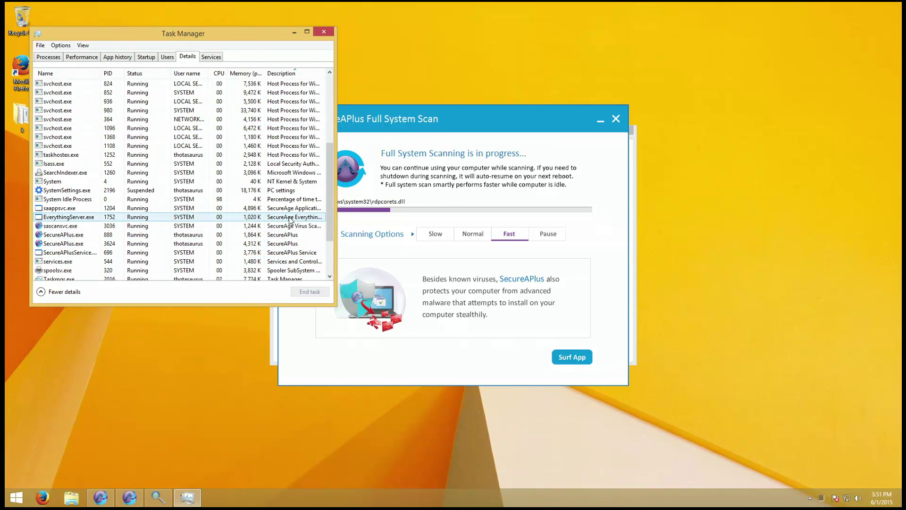
{"action": "scroll", "coordinate": [291, 218], "scroll_direction": "down", "scroll_amount": 1}
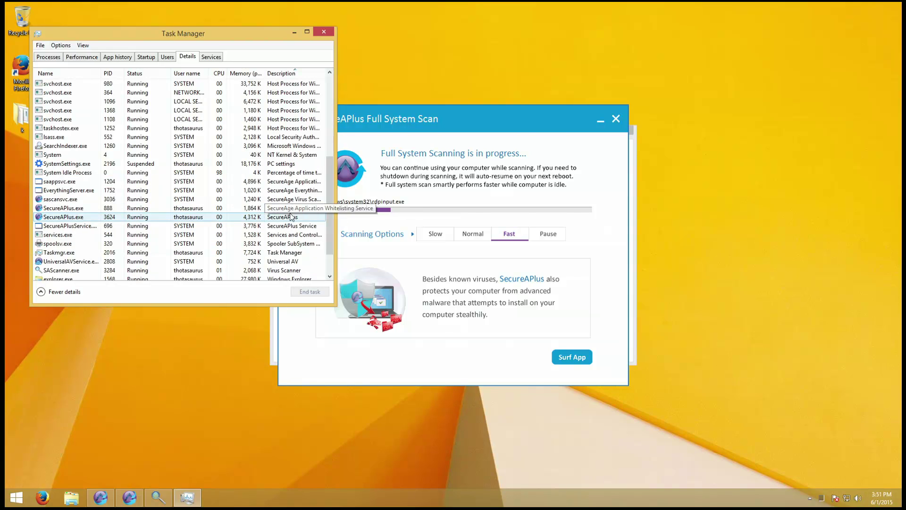
{"action": "scroll", "coordinate": [293, 222], "scroll_direction": "down", "scroll_amount": 2}
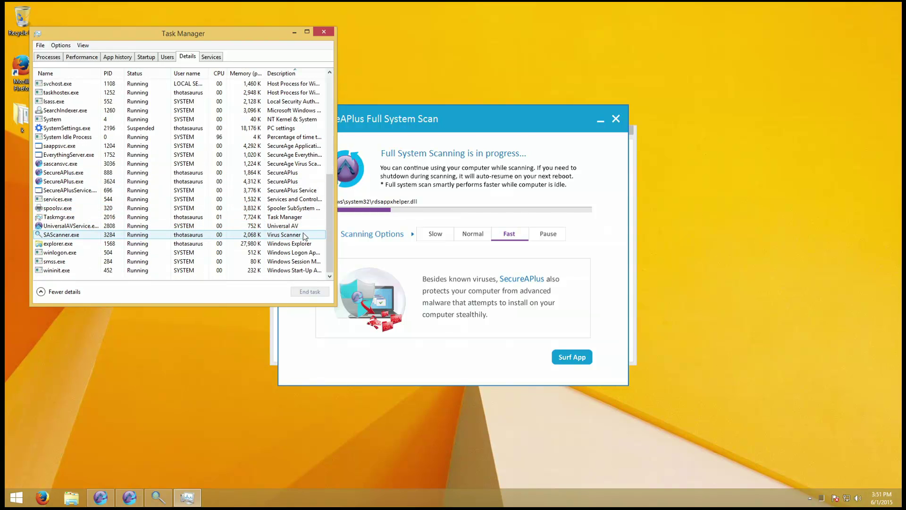
{"action": "left_click", "coordinate": [283, 226]}
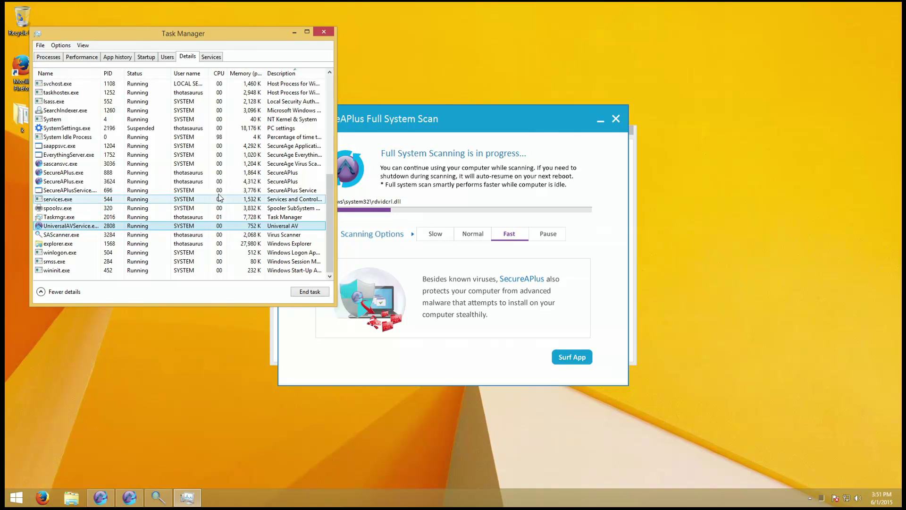
{"action": "left_click", "coordinate": [232, 235]}
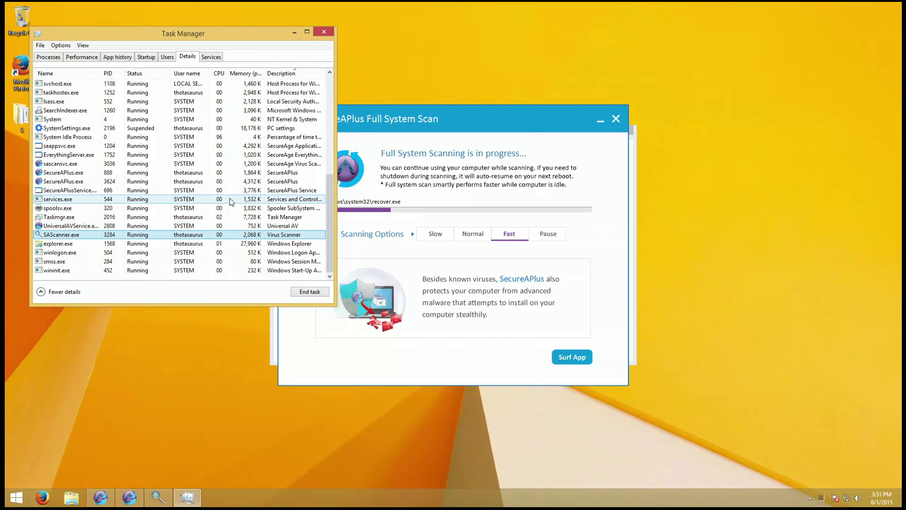
{"action": "scroll", "coordinate": [245, 184], "scroll_direction": "up", "scroll_amount": 5}
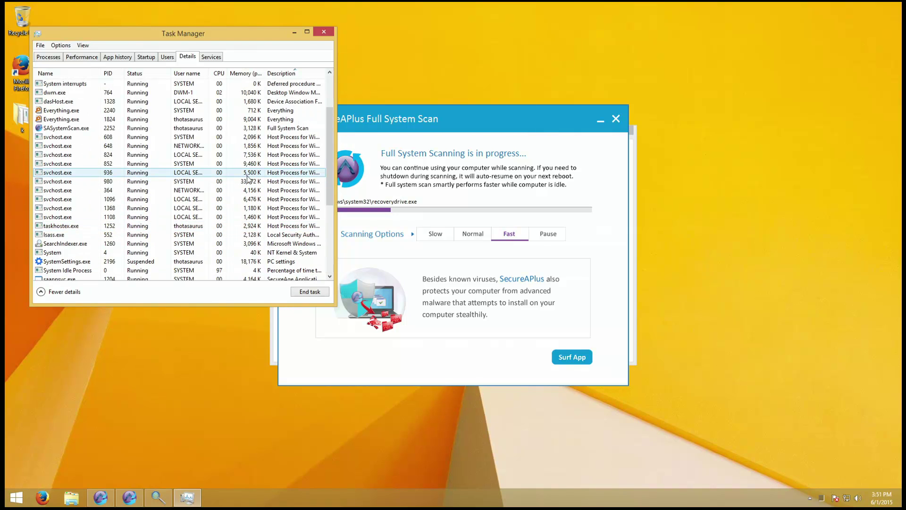
{"action": "left_click", "coordinate": [252, 128]}
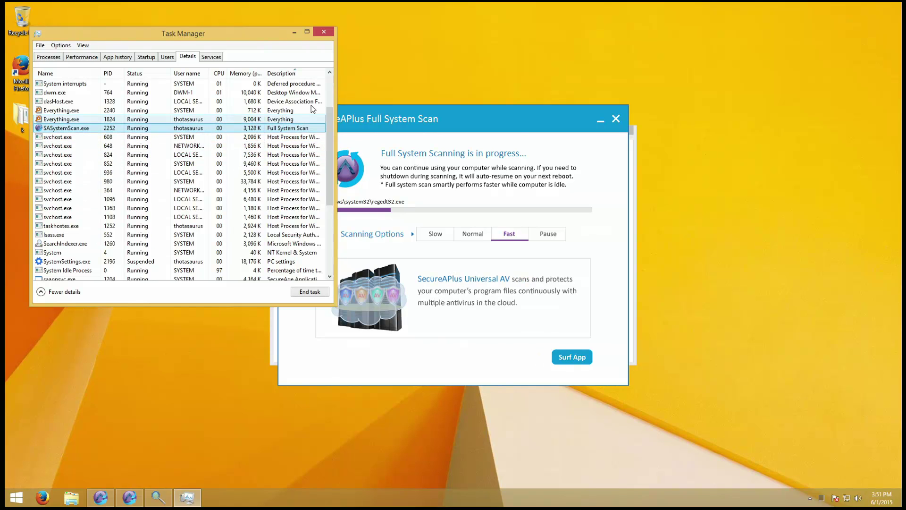
{"action": "scroll", "coordinate": [133, 102], "scroll_direction": "up", "scroll_amount": 1}
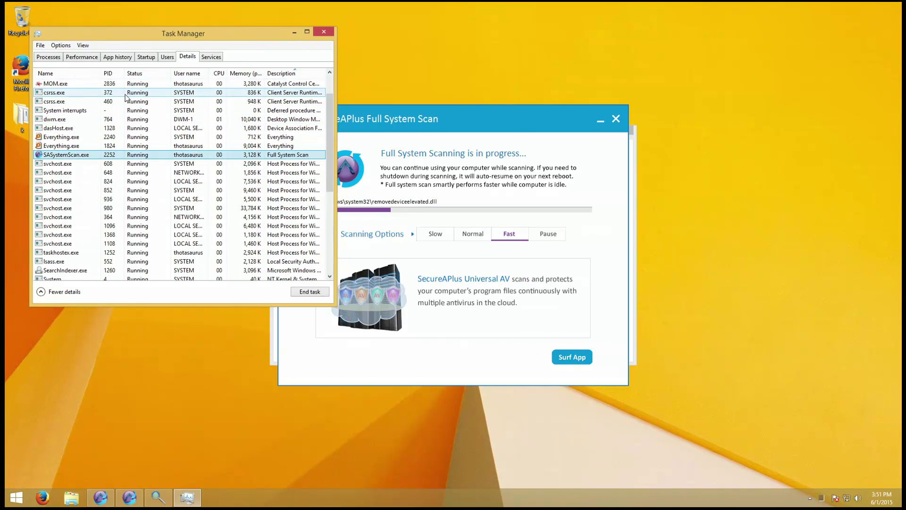
{"action": "scroll", "coordinate": [126, 97], "scroll_direction": "up", "scroll_amount": 3}
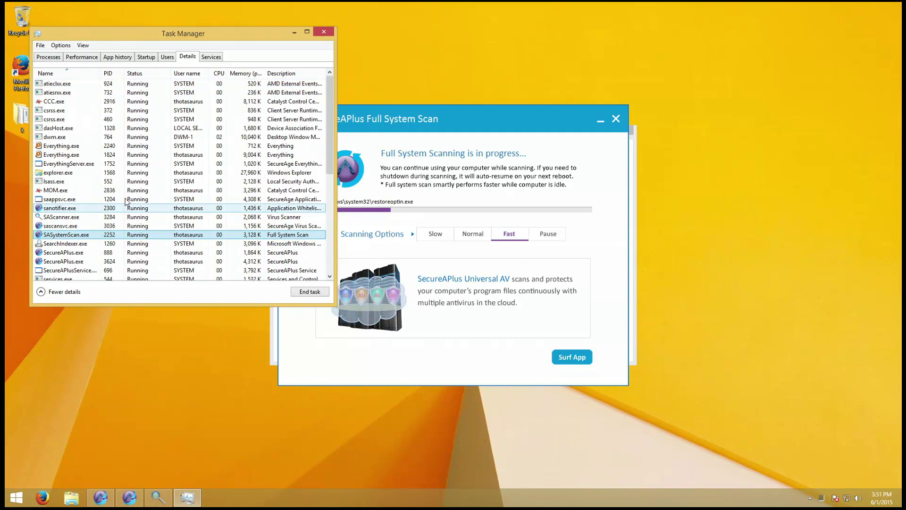
{"action": "scroll", "coordinate": [128, 199], "scroll_direction": "down", "scroll_amount": 2}
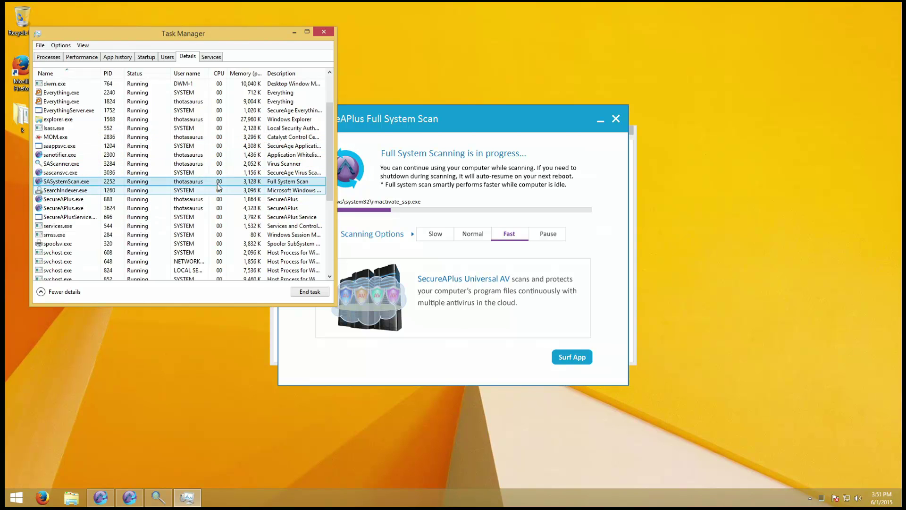
{"action": "scroll", "coordinate": [203, 177], "scroll_direction": "down", "scroll_amount": 5}
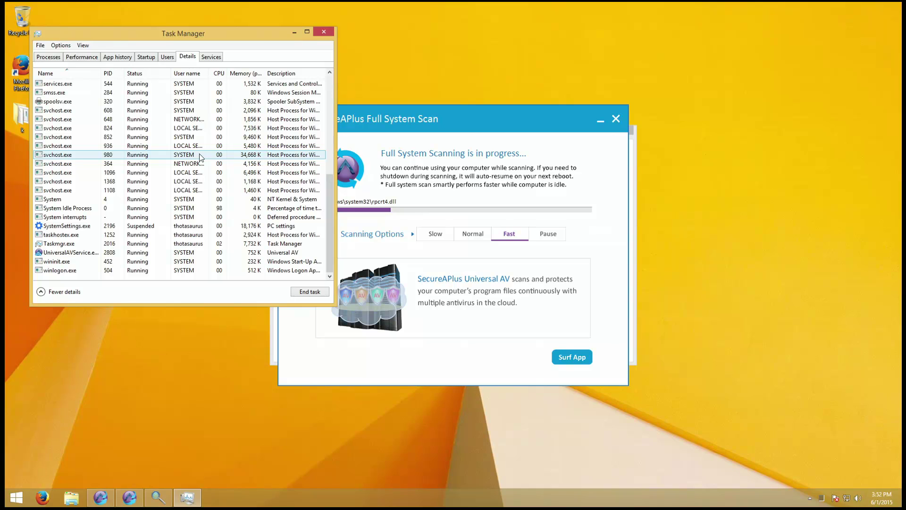
- Close Task Manager, confirm the scan runs at Fast speed, minimize it and launch Firefox
{"action": "left_click", "coordinate": [324, 31]}
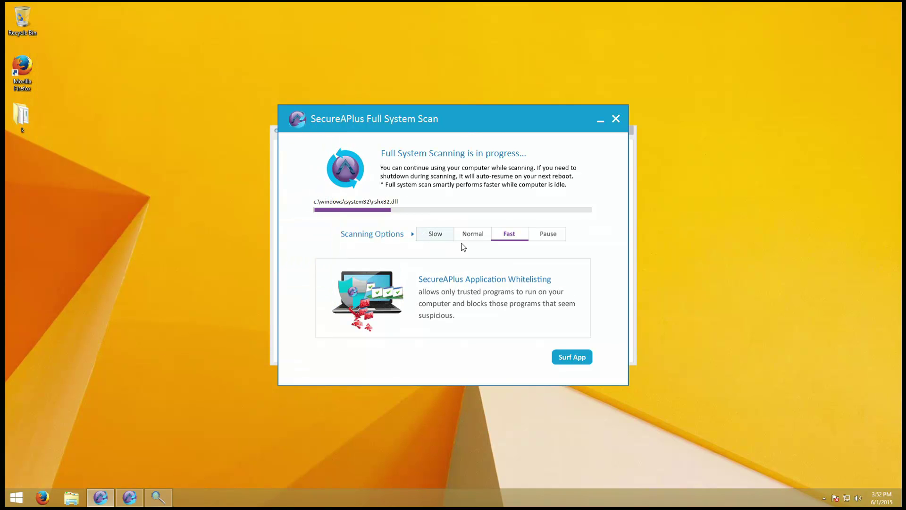
{"action": "left_click", "coordinate": [503, 235]}
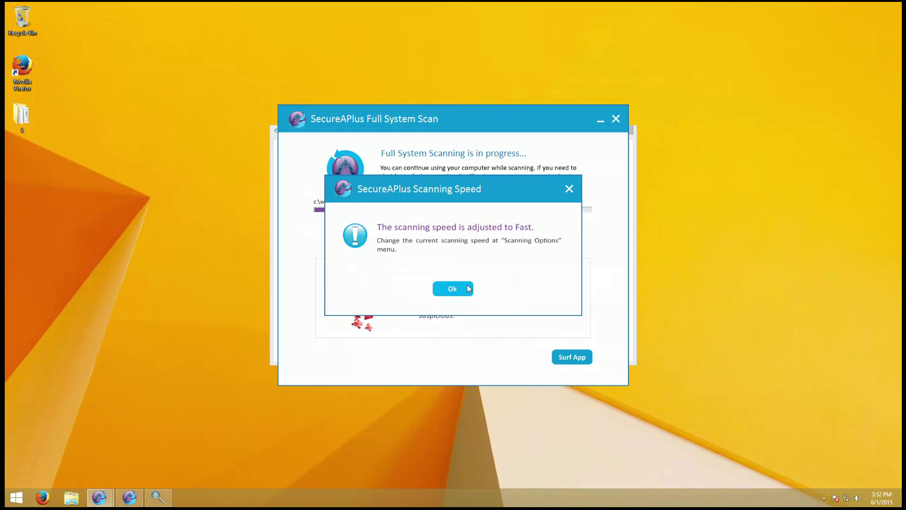
{"action": "left_click", "coordinate": [469, 289]}
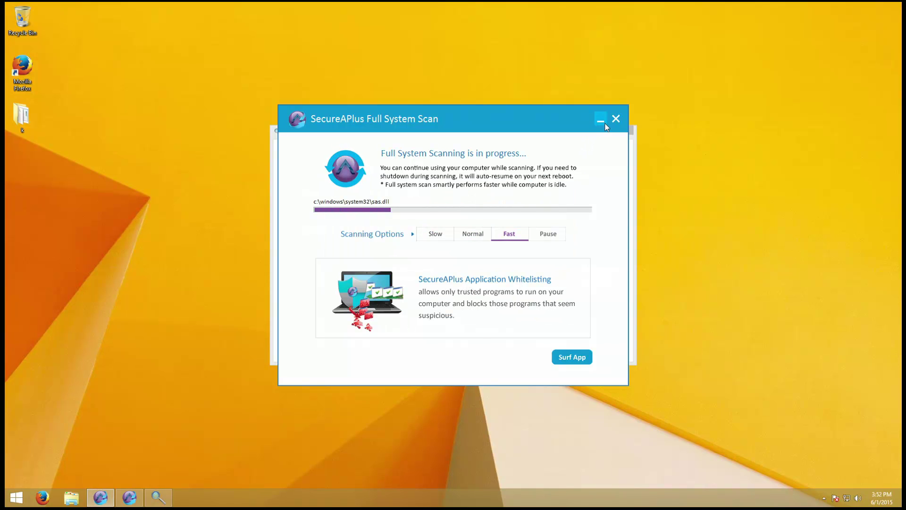
{"action": "left_click", "coordinate": [604, 122]}
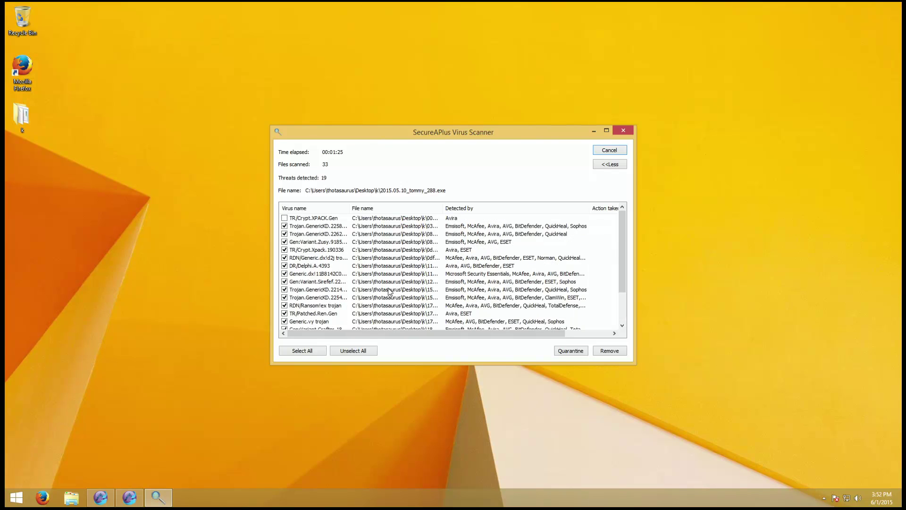
{"action": "left_click", "coordinate": [38, 502]}
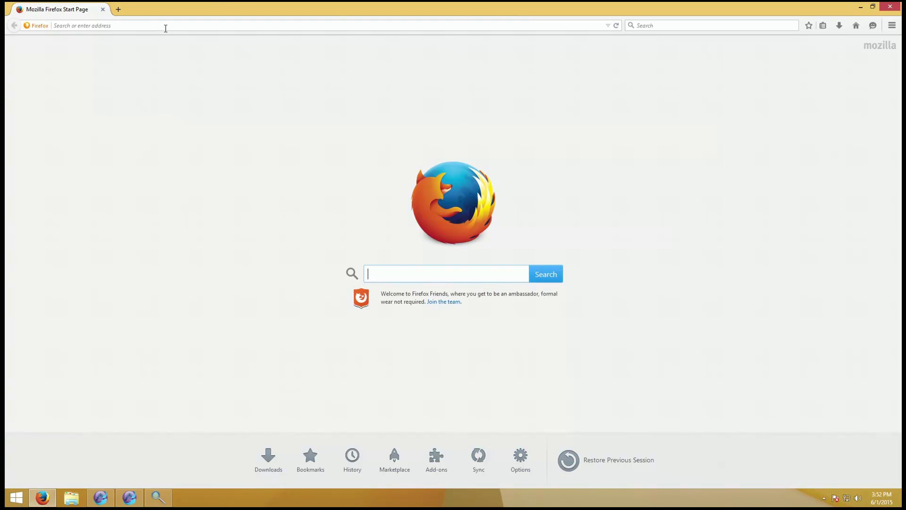
- Go to download.com and open the YTD Video Downloader product page
{"action": "left_click", "coordinate": [166, 26]}
{"action": "type", "text": "download.com"}
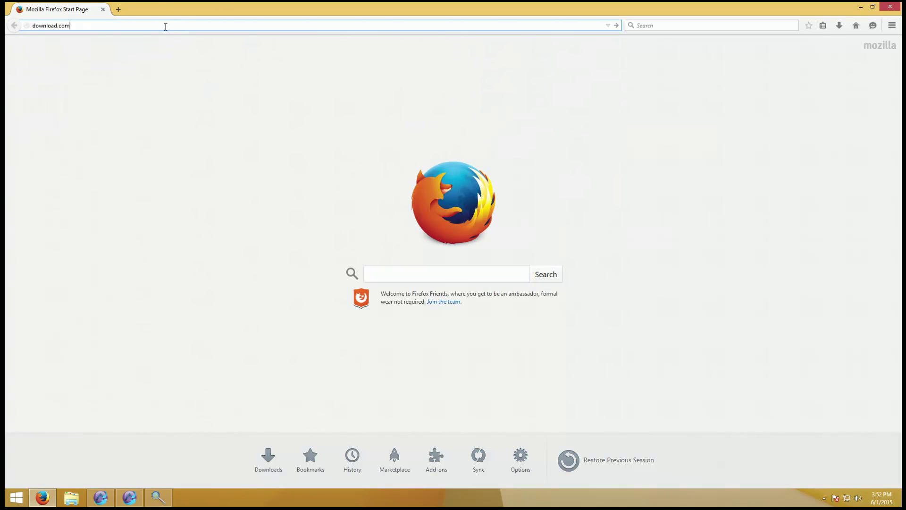
{"action": "key", "text": "Return"}
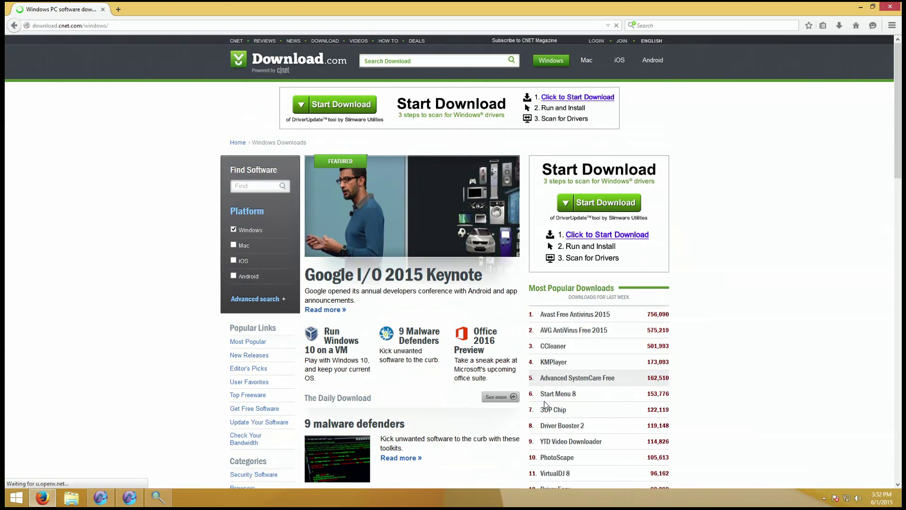
{"action": "scroll", "coordinate": [570, 444], "scroll_direction": "down", "scroll_amount": 2}
{"action": "scroll", "coordinate": [570, 444], "scroll_direction": "down", "scroll_amount": 1}
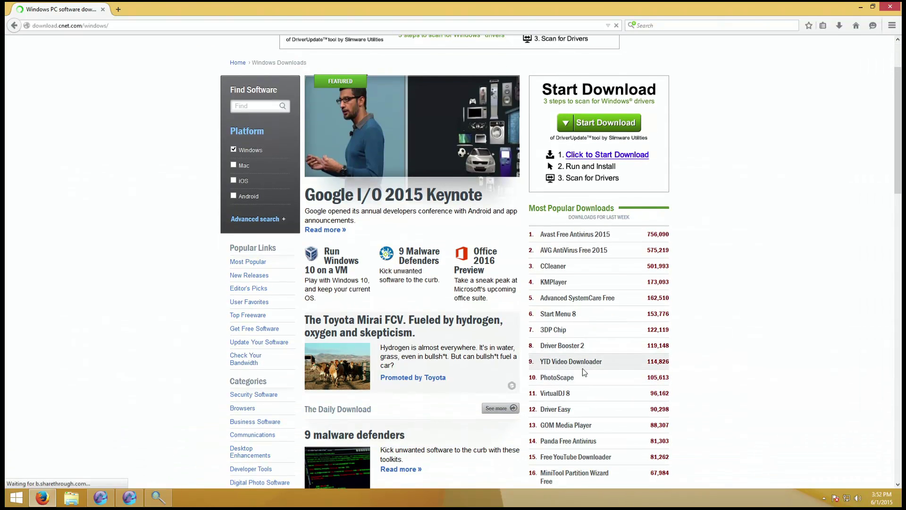
{"action": "left_click", "coordinate": [585, 366]}
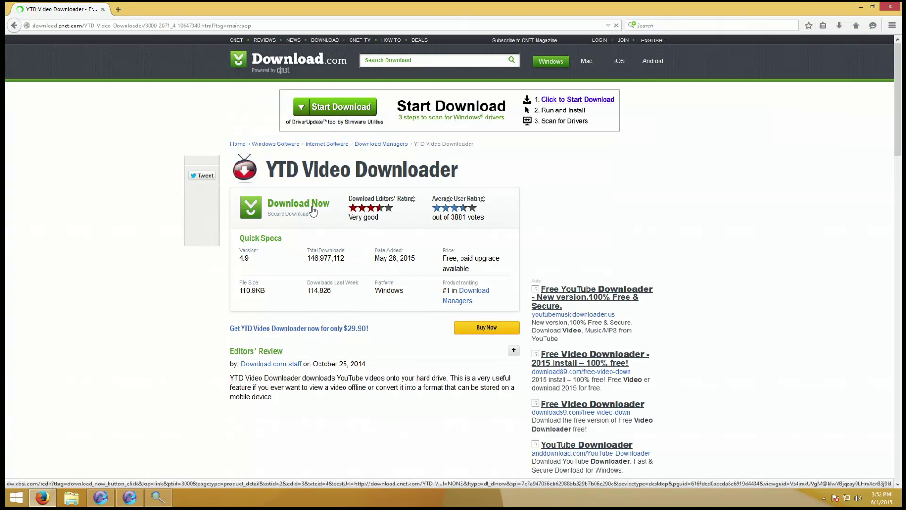
- Download and save YTDSetup.exe, run it, and expand the untrusted-file prompt's details
{"action": "left_click", "coordinate": [312, 211]}
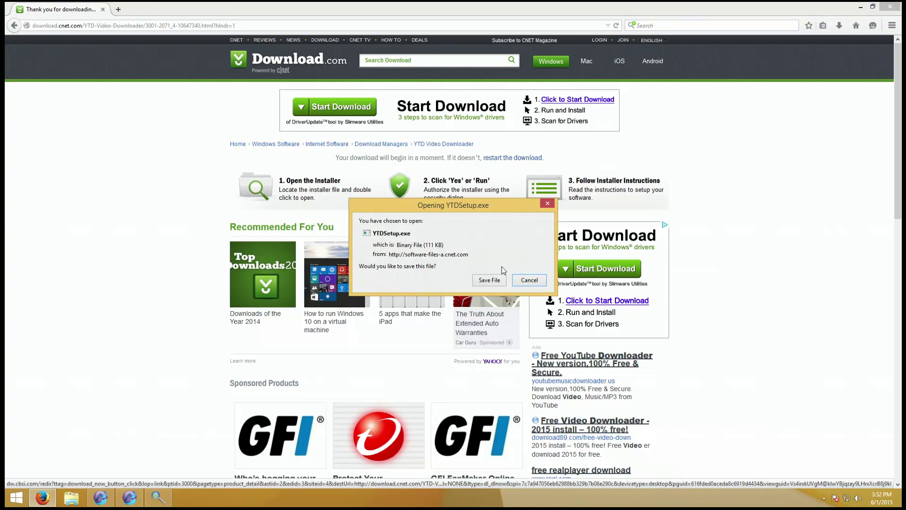
{"action": "left_click", "coordinate": [490, 280]}
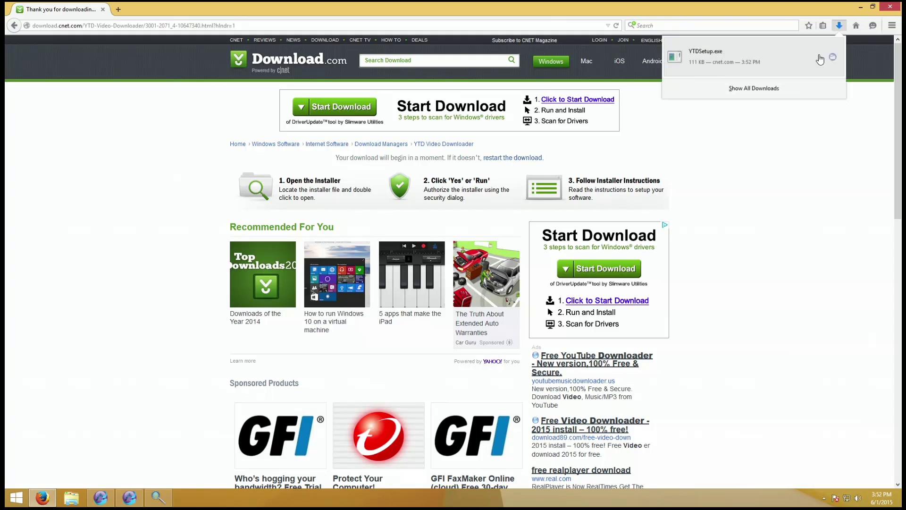
{"action": "left_click", "coordinate": [798, 61]}
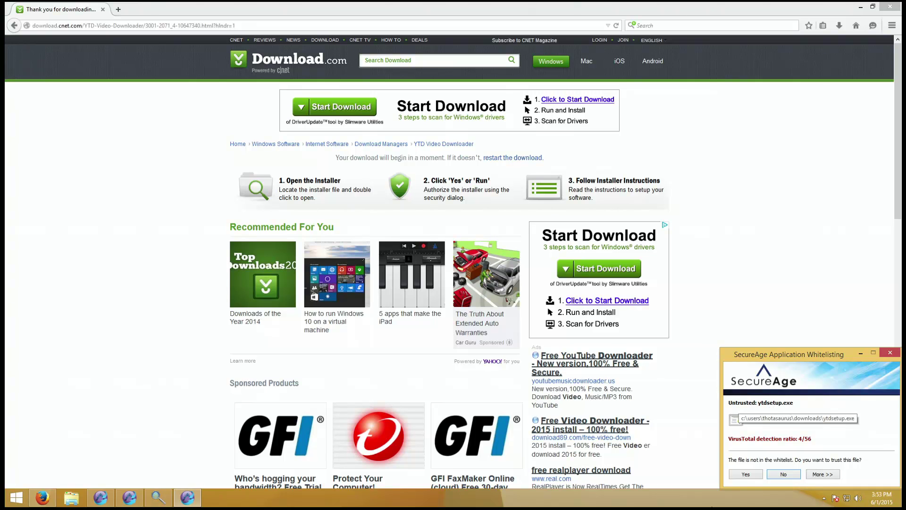
{"action": "left_click", "coordinate": [824, 474]}
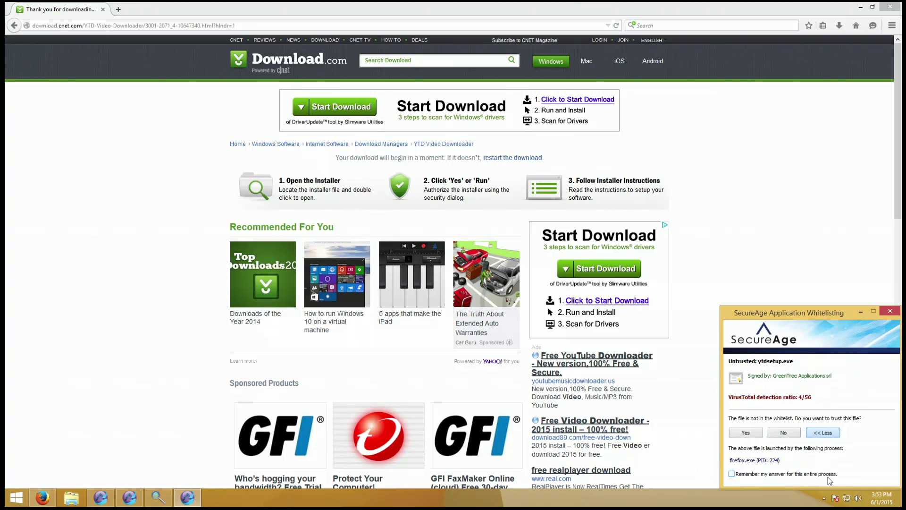
- Trust ytdsetup.exe in the whitelisting prompt so its installer runs, then close Firefox
{"action": "left_click", "coordinate": [736, 436]}
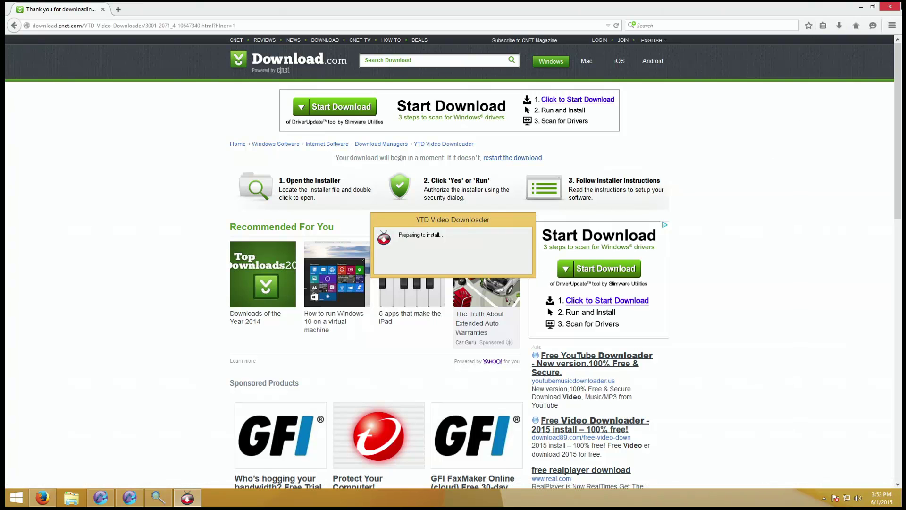
{"action": "left_click", "coordinate": [892, 7]}
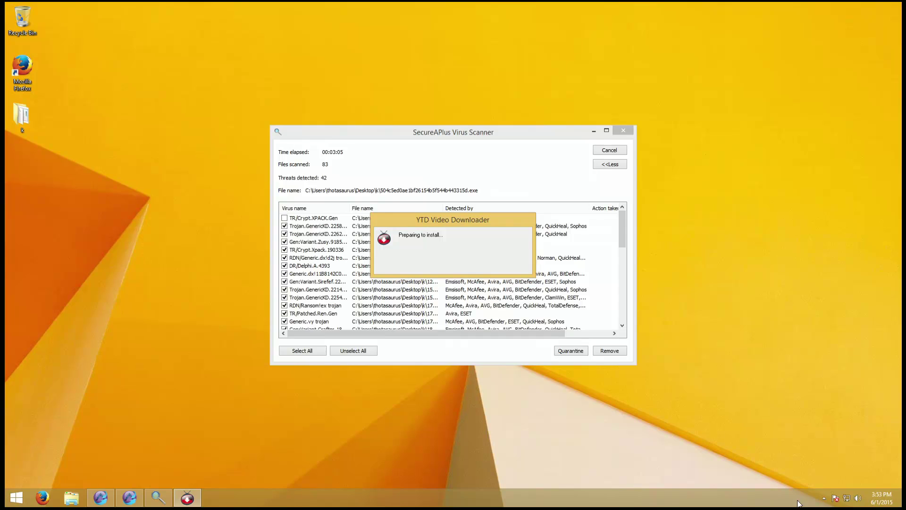
- Open SecureAPlus from the system tray and switch whitelisting from Interactive to Lockdown Mode, applying it
{"action": "left_click", "coordinate": [824, 499]}
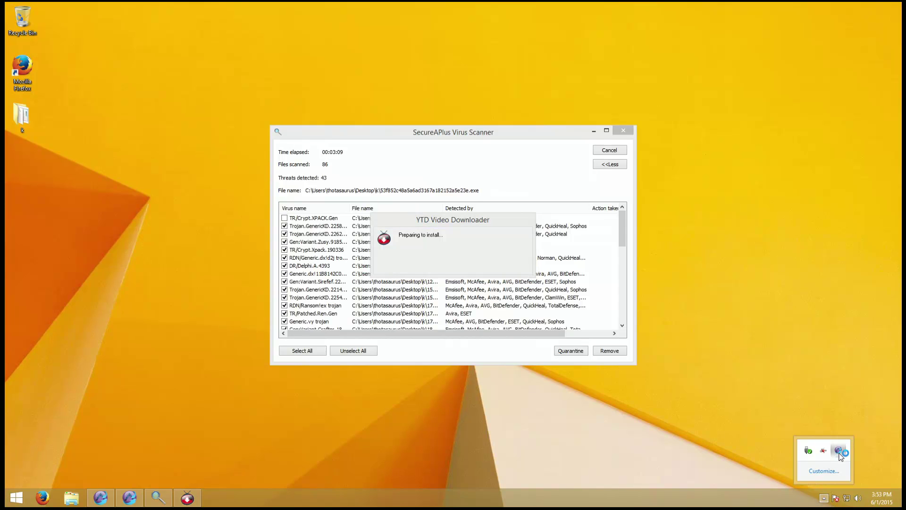
{"action": "left_click", "coordinate": [591, 134]}
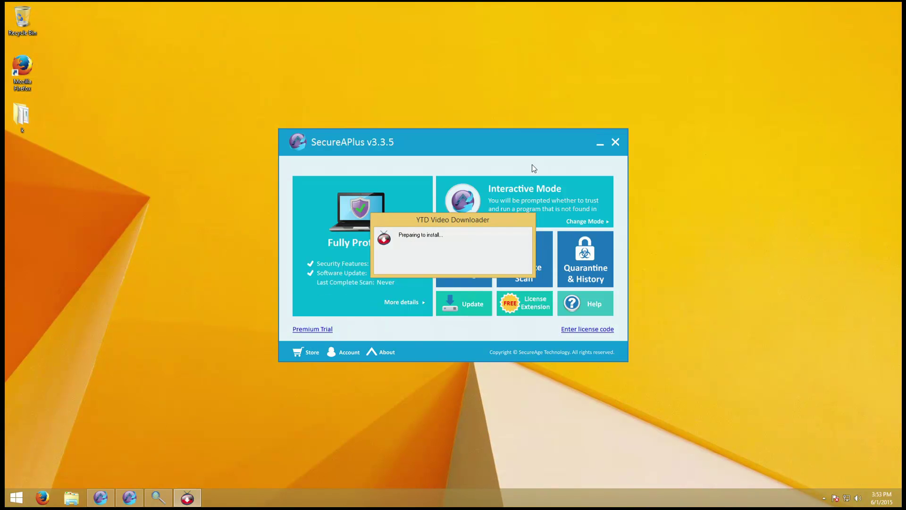
{"action": "left_click_drag", "start_coordinate": [532, 165], "coordinate": [385, 144]}
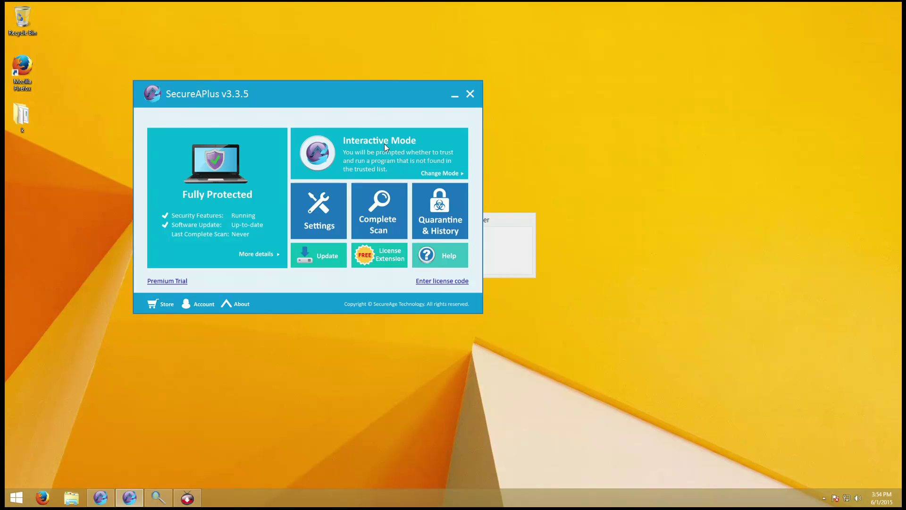
{"action": "left_click", "coordinate": [433, 173]}
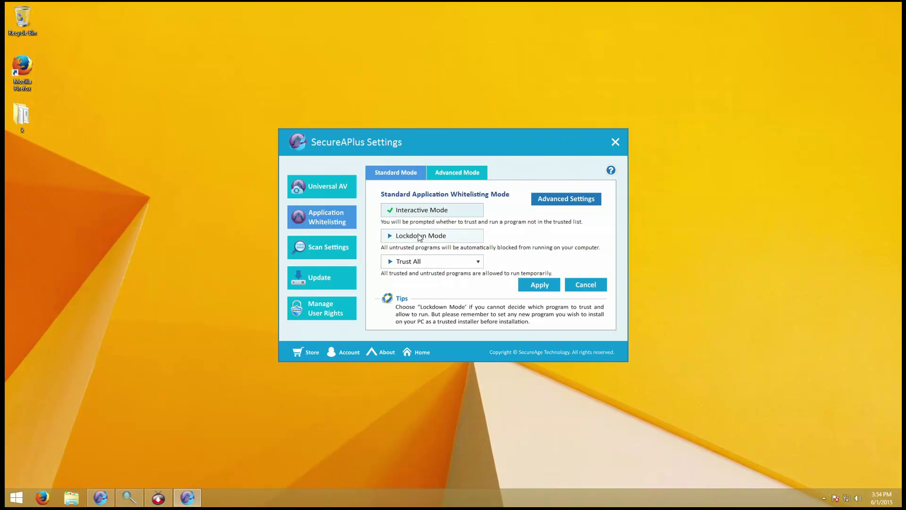
{"action": "left_click", "coordinate": [418, 236]}
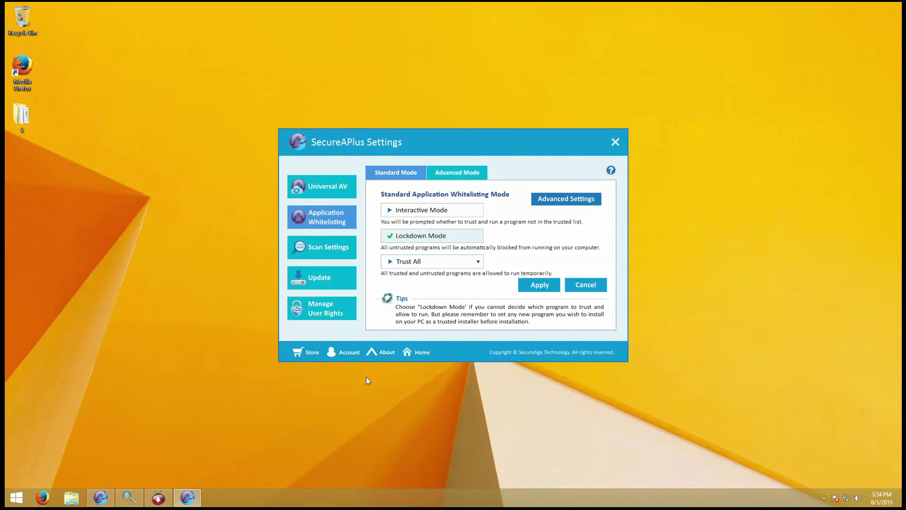
{"action": "left_click", "coordinate": [129, 497]}
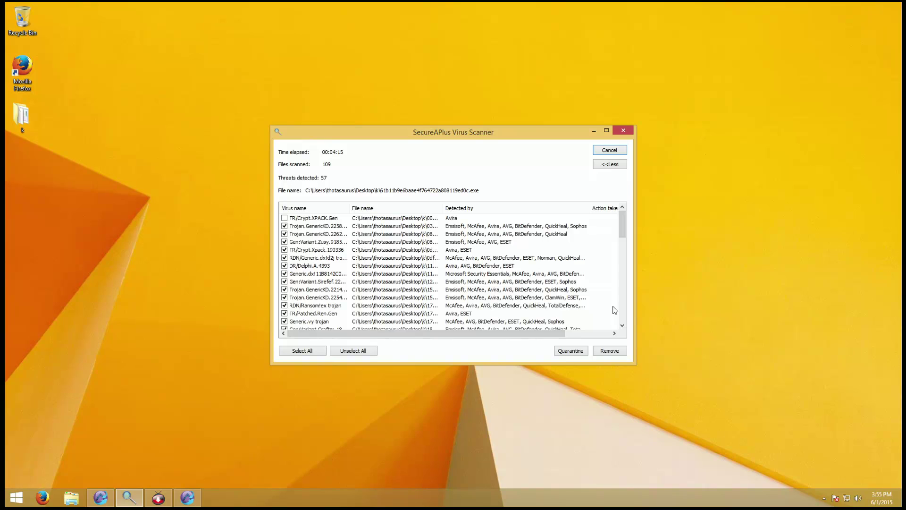
- Minimize the scan, browse the Manage User Rights, Update and Universal AV settings, then return Home
{"action": "left_click", "coordinate": [105, 504]}
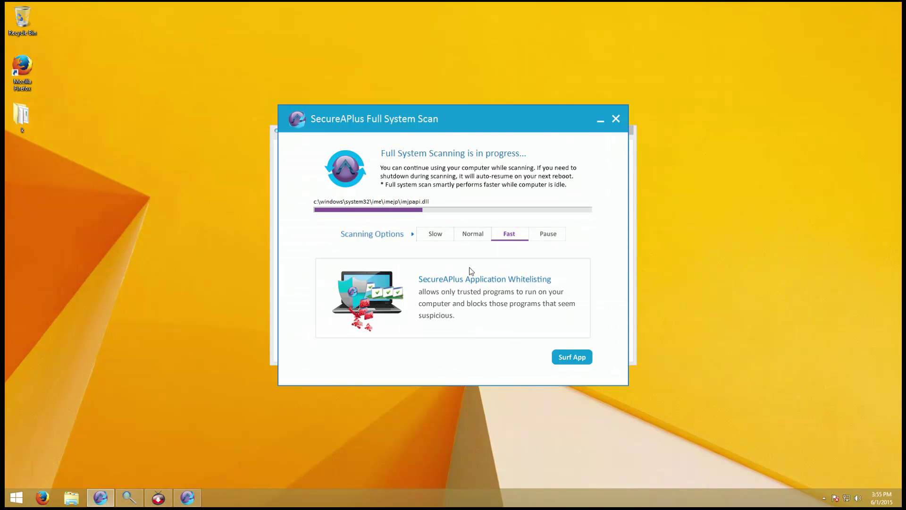
{"action": "left_click", "coordinate": [600, 120]}
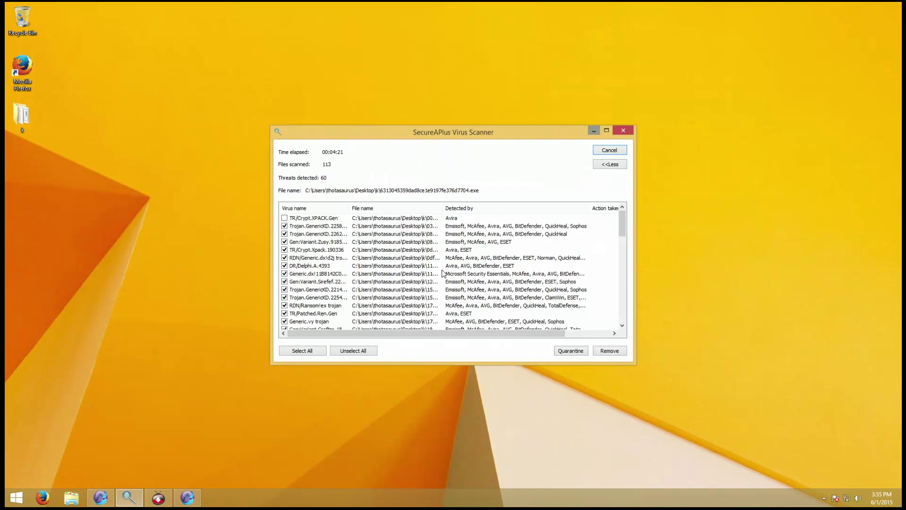
{"action": "left_click", "coordinate": [189, 497]}
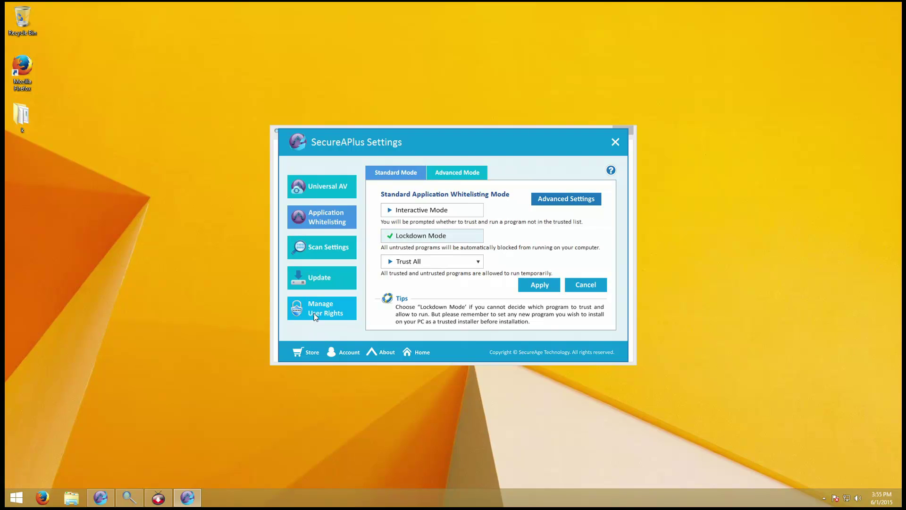
{"action": "left_click", "coordinate": [338, 308]}
{"action": "left_click", "coordinate": [303, 283]}
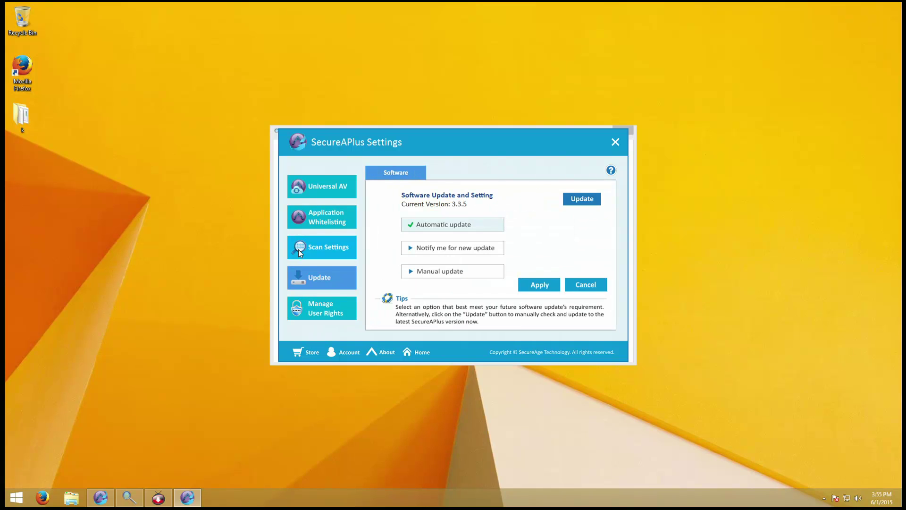
{"action": "left_click", "coordinate": [325, 197]}
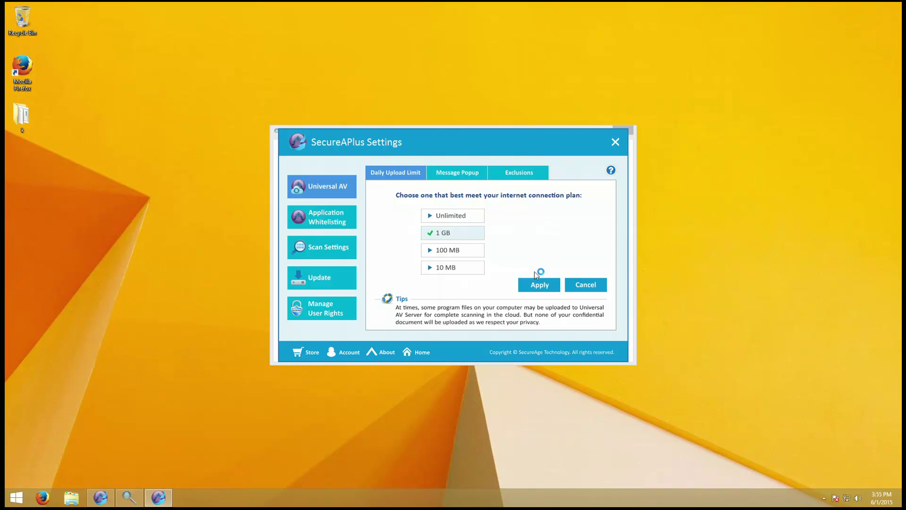
{"action": "left_click", "coordinate": [407, 352]}
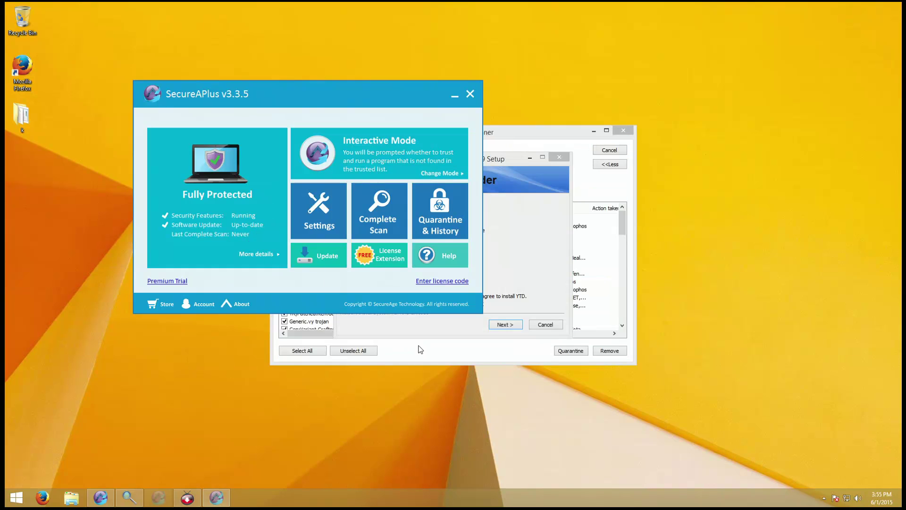
- Cancel the YTD Video Downloader setup, confirm quitting, and drag the Lockdown Mode window to the centre
{"action": "left_click", "coordinate": [547, 288]}
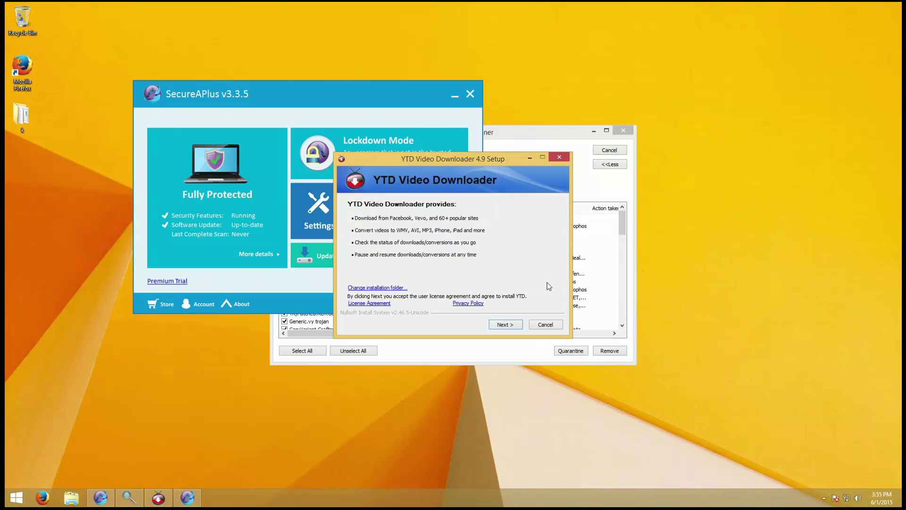
{"action": "left_click", "coordinate": [547, 324]}
{"action": "left_click", "coordinate": [475, 278]}
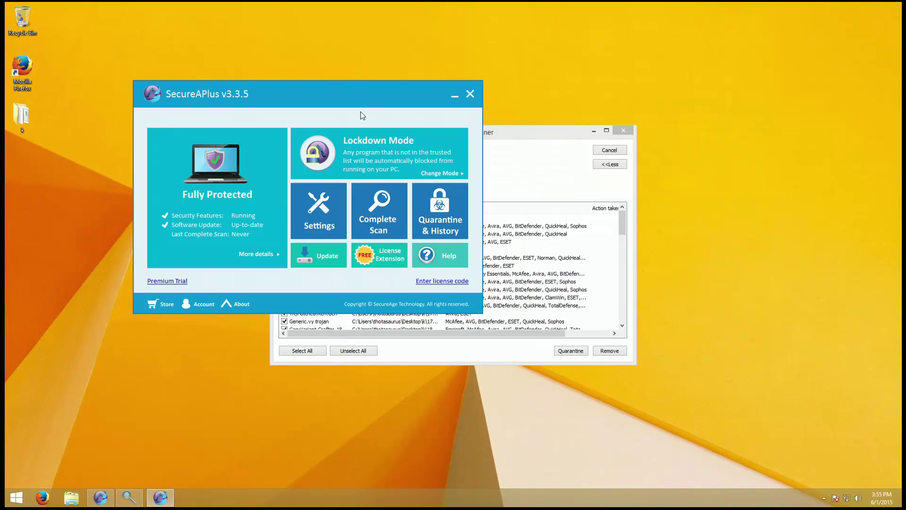
{"action": "left_click_drag", "start_coordinate": [361, 114], "coordinate": [503, 155]}
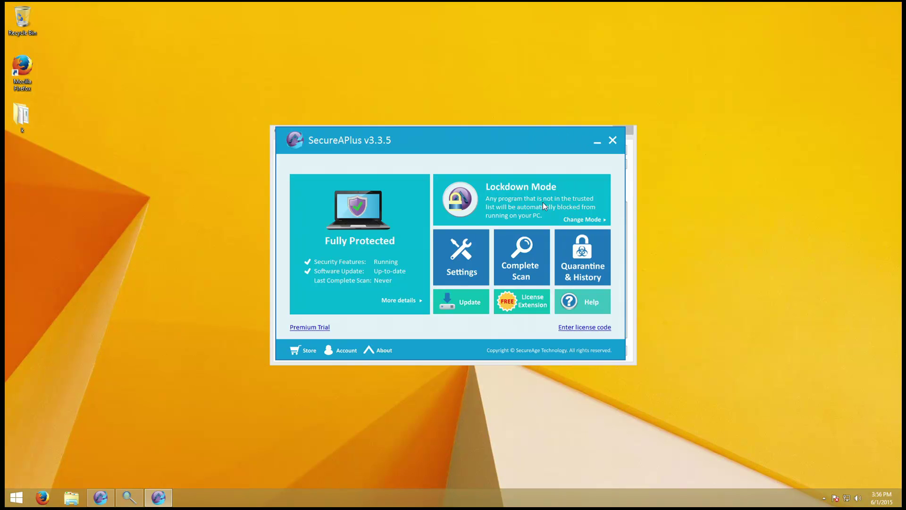
- Close the SecureAPlus main window and scroll down through the k folder scan's threat list
{"action": "left_click", "coordinate": [597, 142]}
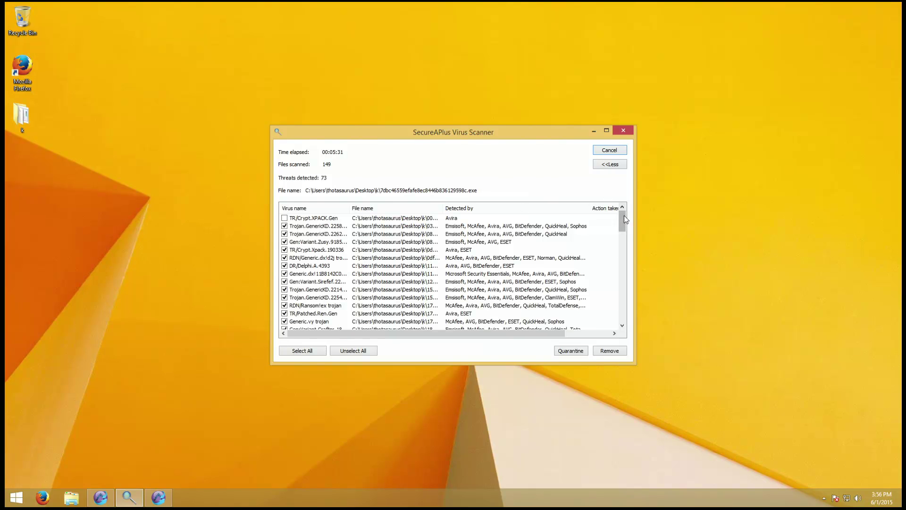
{"action": "left_click_drag", "start_coordinate": [623, 217], "coordinate": [622, 312]}
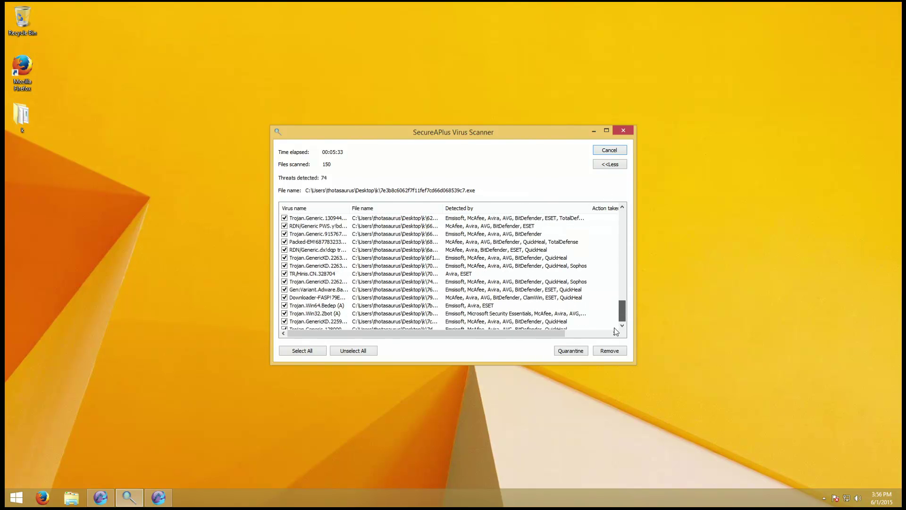
{"action": "scroll", "coordinate": [576, 285], "scroll_direction": "down", "scroll_amount": 1}
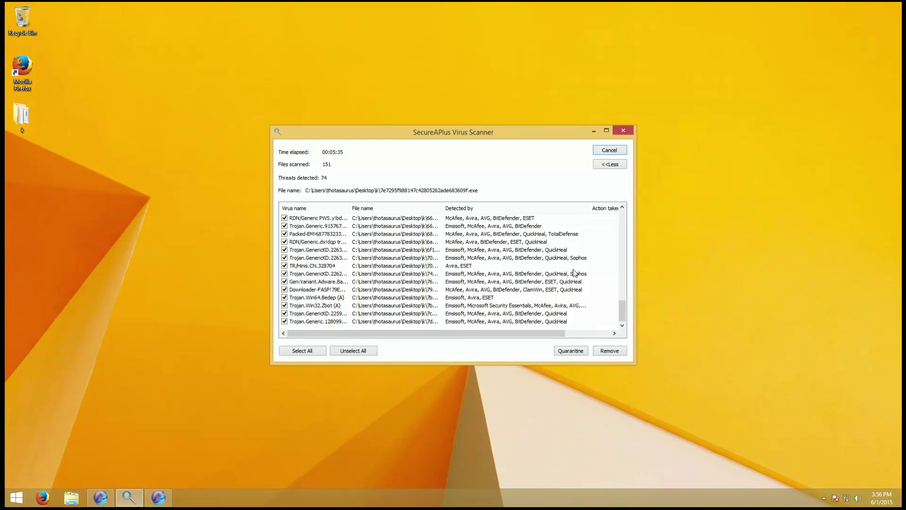